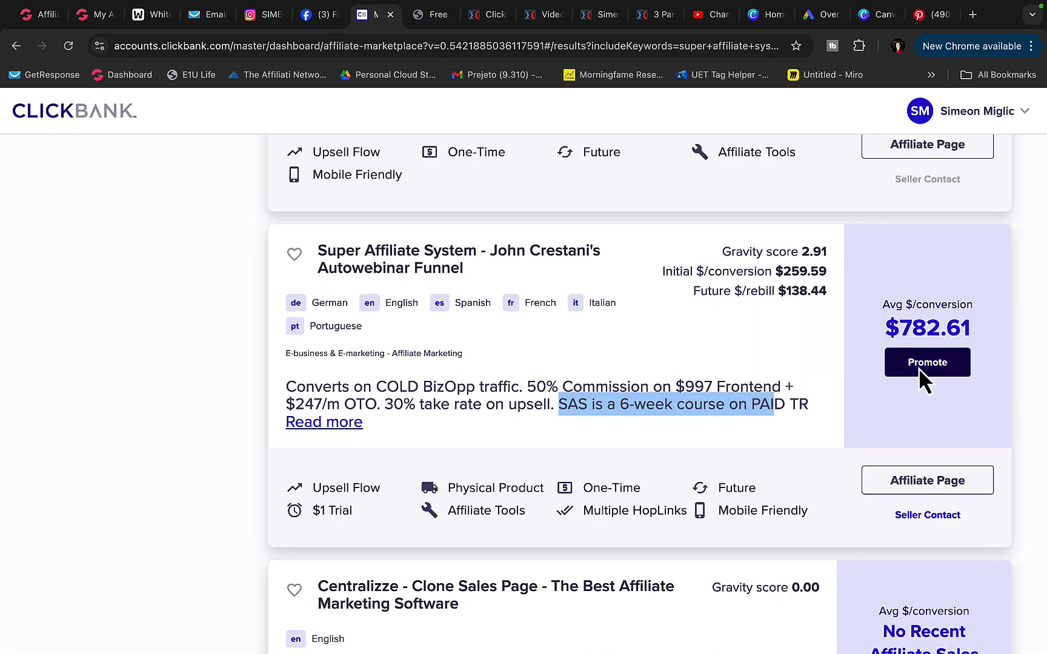
Check the Super Affiliate System promote dialog on ClickBank and examine the webinar registration page's headline and sign-up form
click(925, 363)
click(535, 103)
click(431, 17)
drag(311, 144, 752, 137)
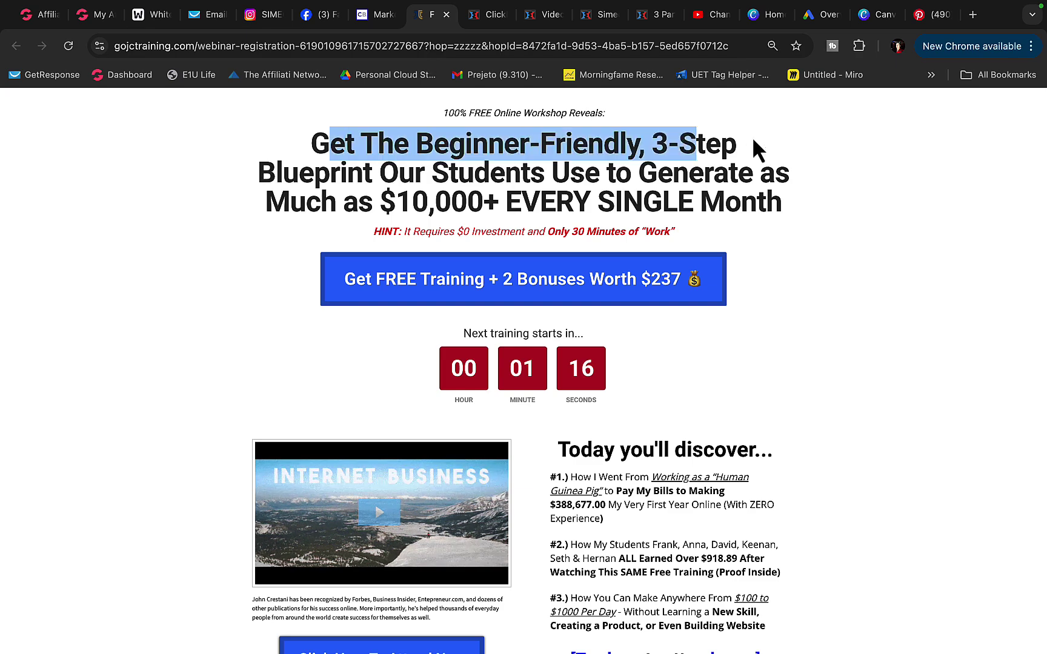
click(771, 194)
drag(397, 172, 593, 202)
click(549, 294)
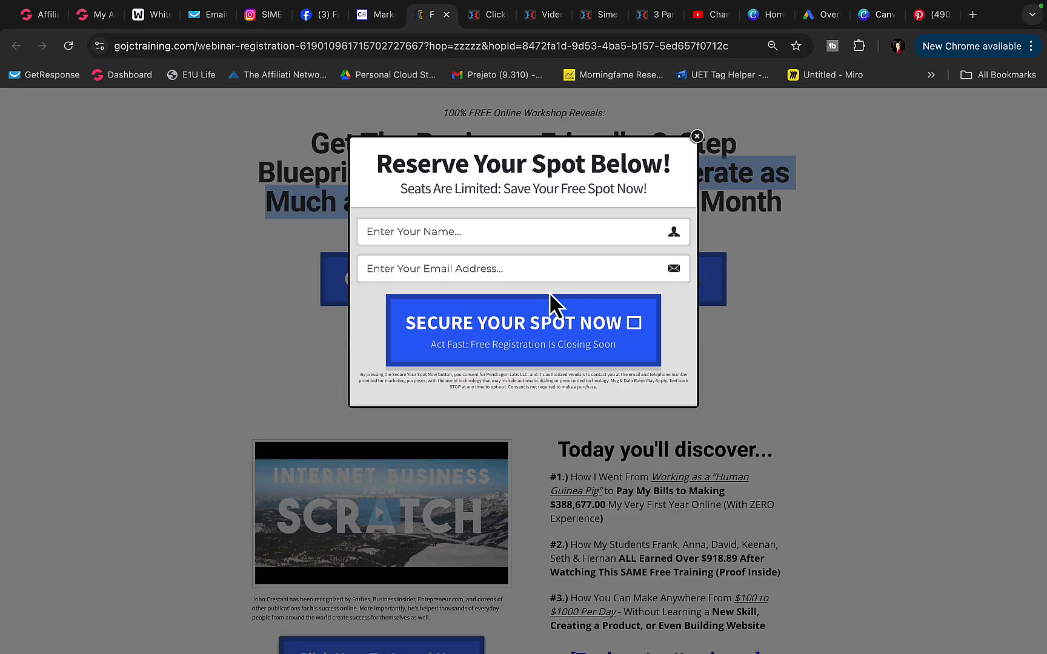
click(231, 261)
click(444, 293)
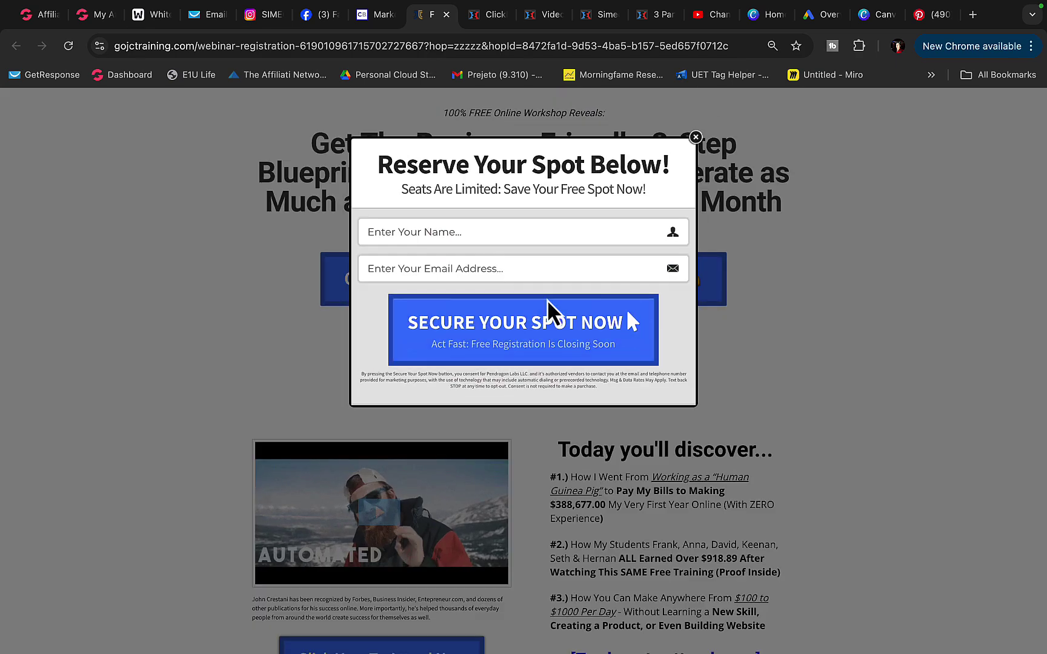
Switch to Pinterest and search for "how to make money online from home"
click(930, 14)
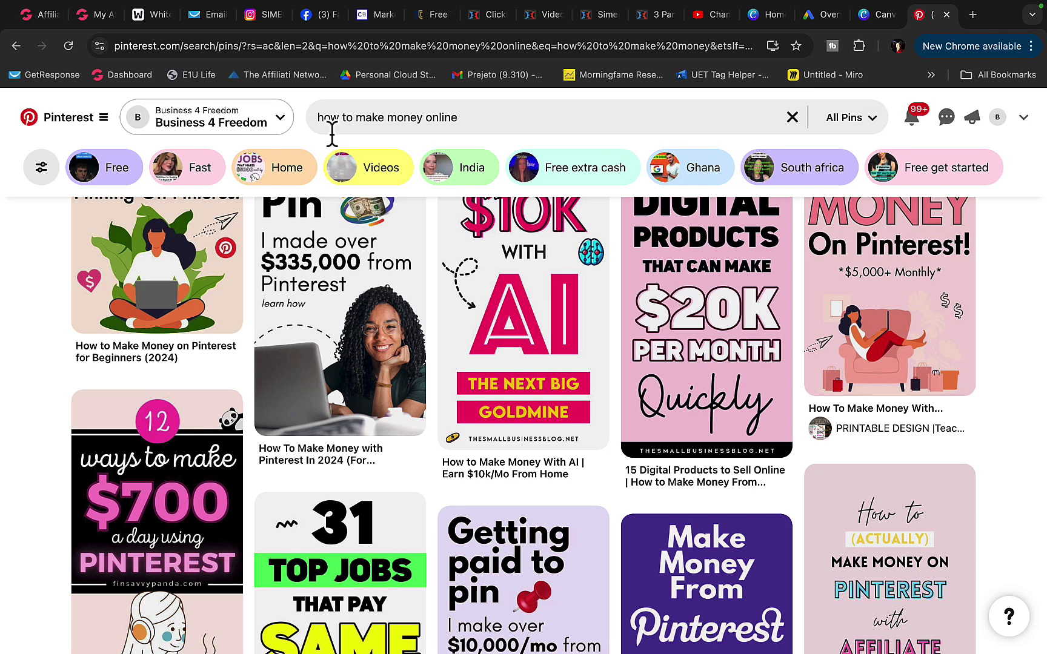
click(437, 118)
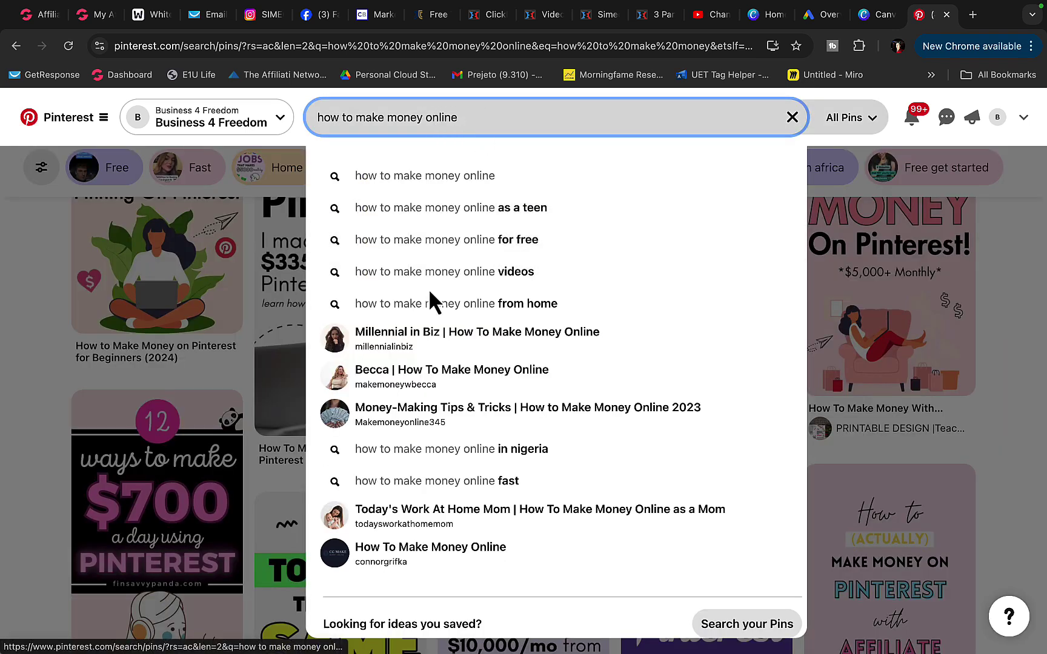
click(542, 310)
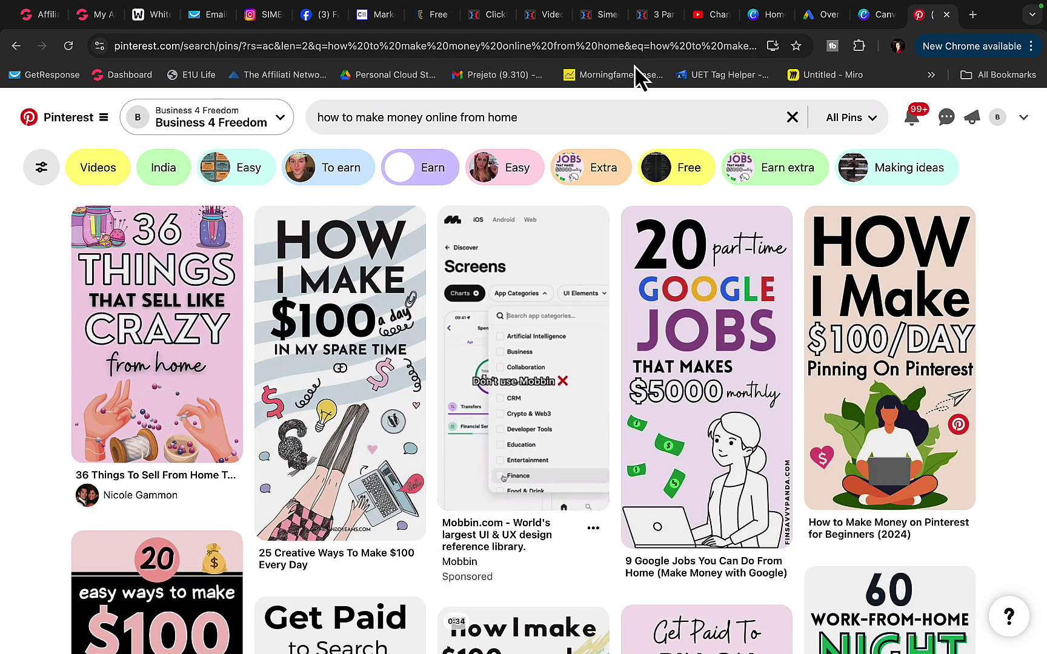
Compare the $37,765 opt-in page with the webinar registration page, the ClickBank offer and the ClickFunnels 37K NEW FUNNEL steps
click(656, 13)
click(437, 137)
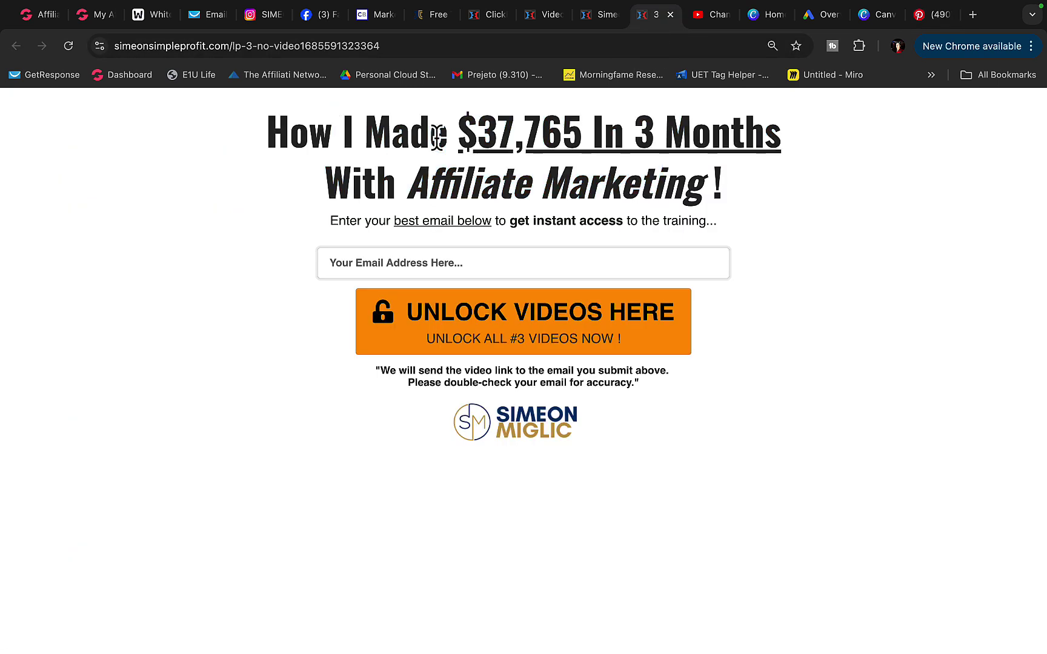
click(193, 18)
click(424, 19)
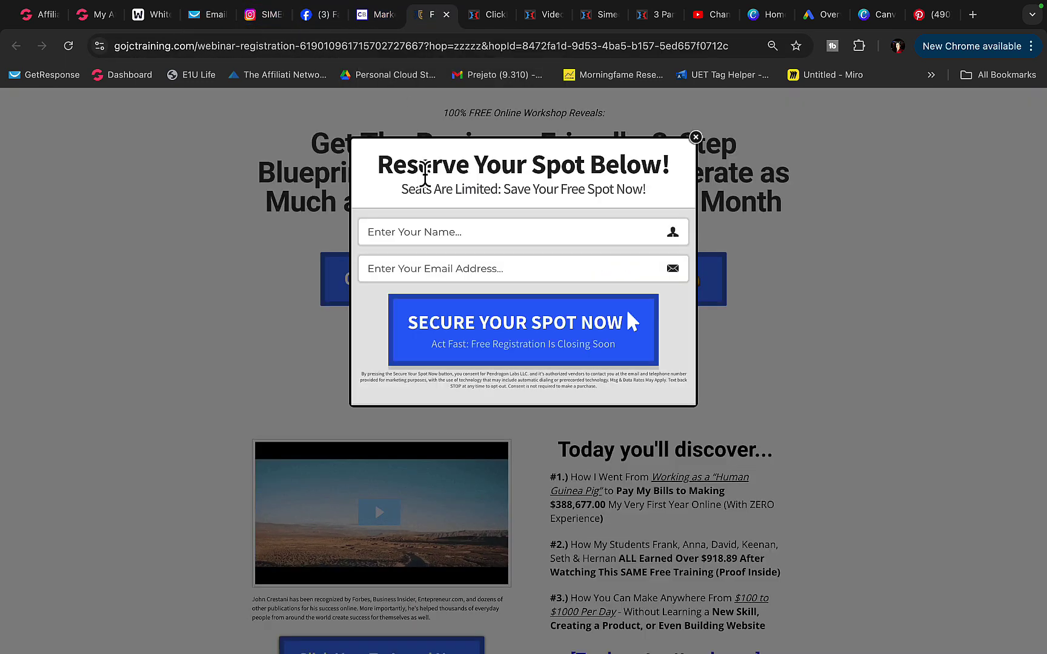
click(269, 187)
click(373, 18)
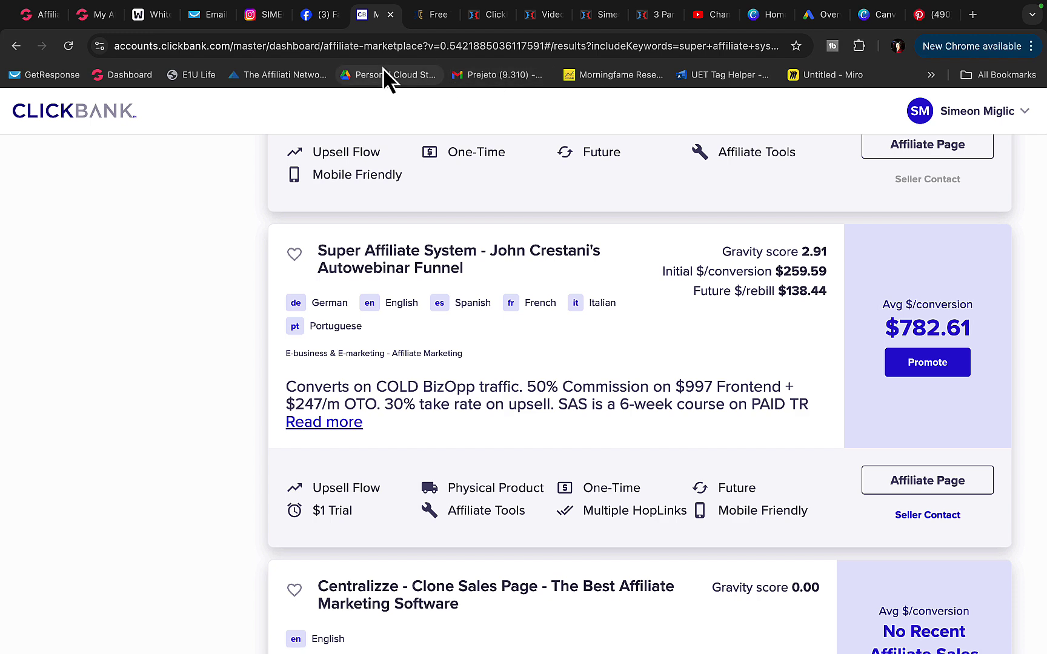
click(431, 14)
click(485, 15)
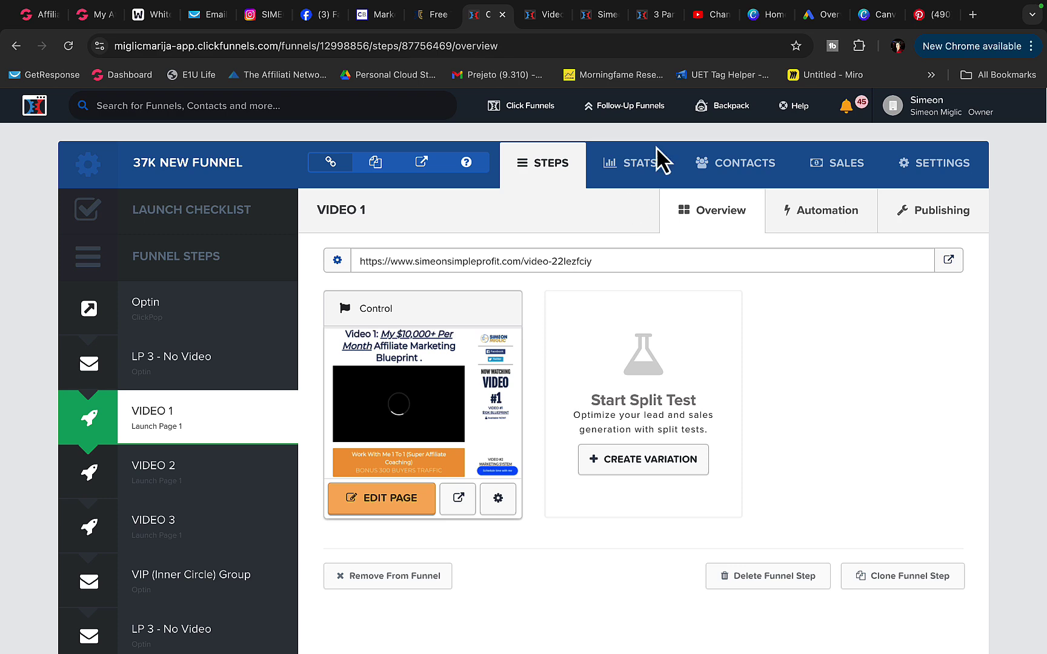
Examine the "How I Made $37,765 In 3 Months With Affiliate Marketing!" headline on the opt-in page
click(656, 16)
drag(439, 127, 654, 182)
click(580, 158)
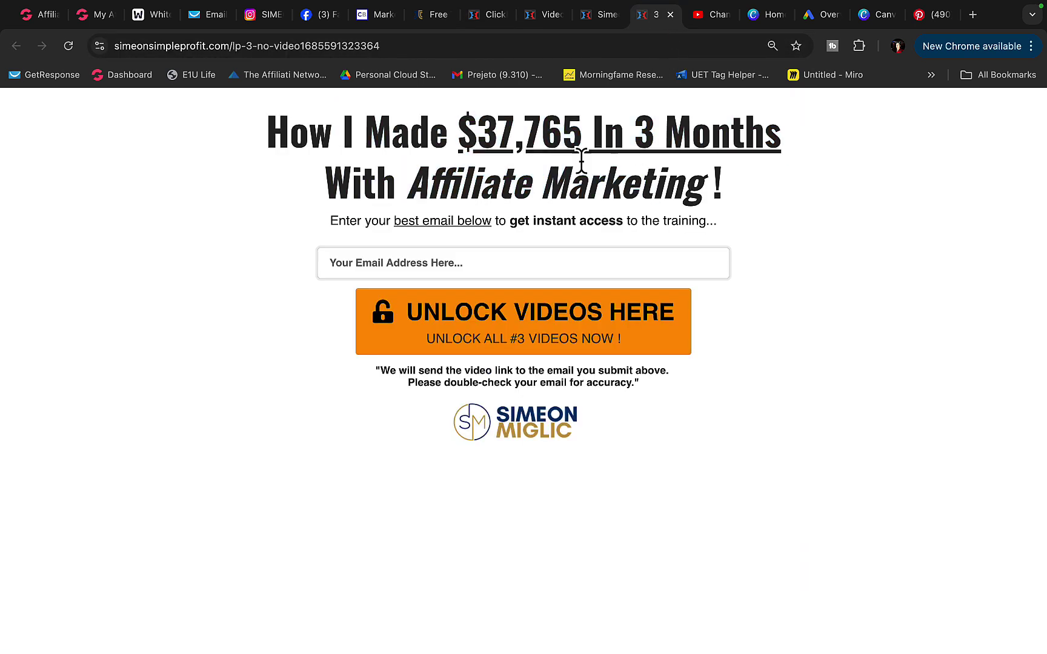
drag(364, 130, 574, 193)
click(574, 192)
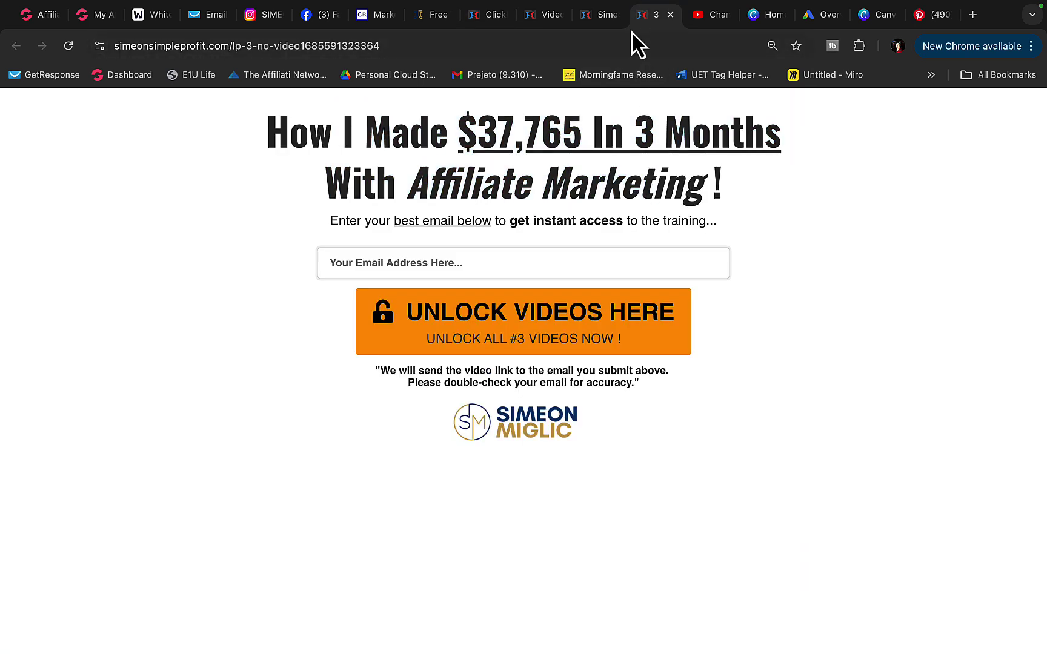
click(591, 17)
click(656, 16)
Look through the list of follow-up e-mails in the GetResponse autoresponder manager
click(194, 20)
scroll(214, 270, down, 5)
scroll(214, 271, up, 10)
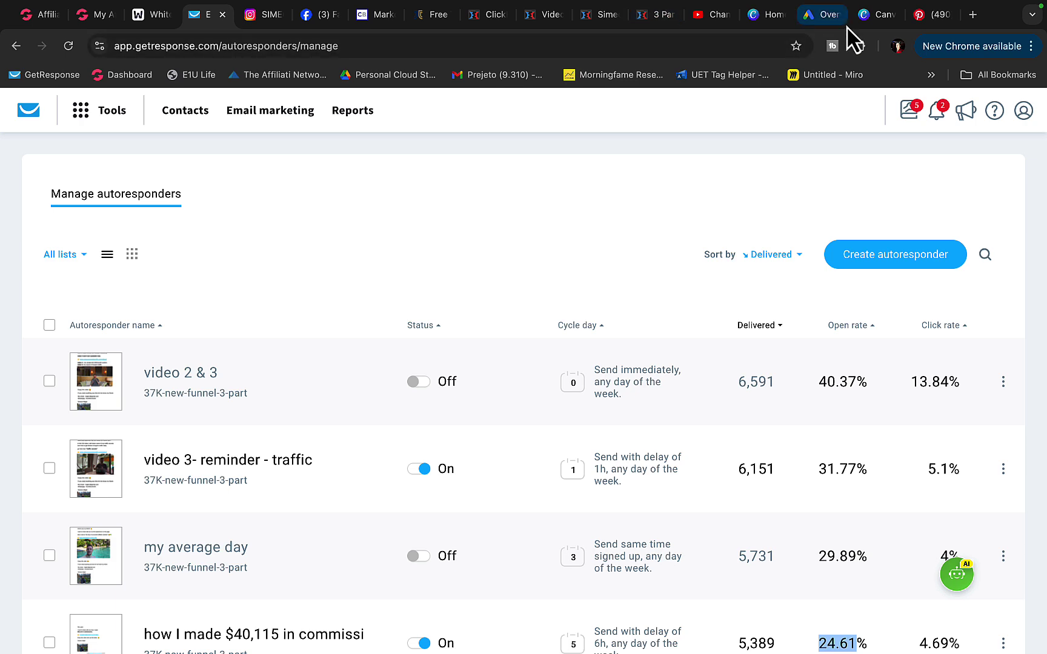
Switch to Canva, close its pricing page and create a blank Pinterest Pin design of 1000 × 1500 px
click(869, 15)
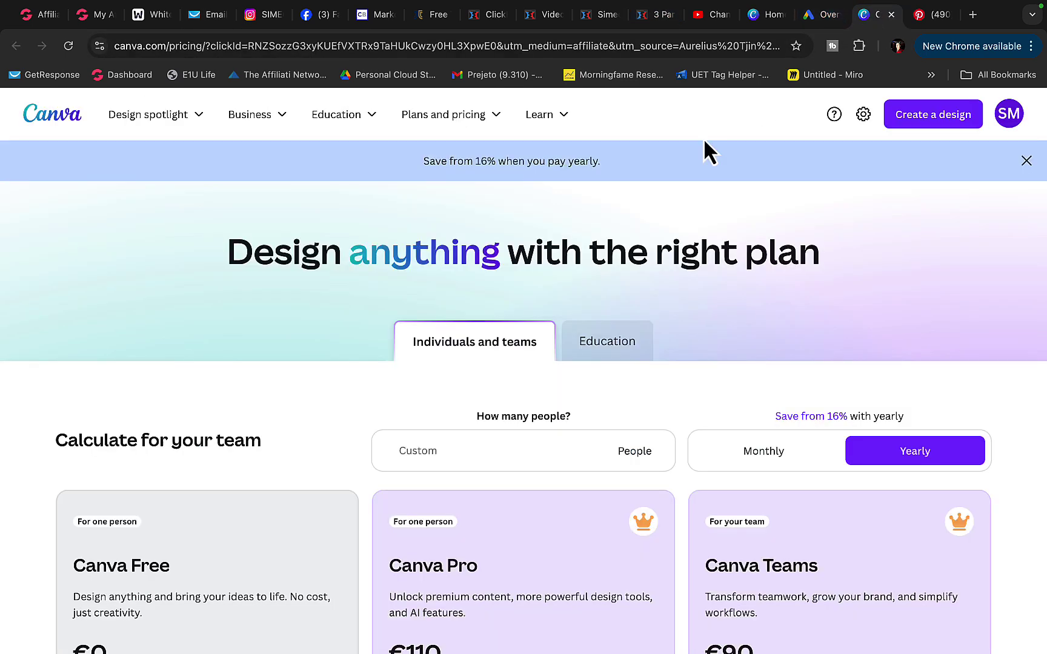
click(891, 15)
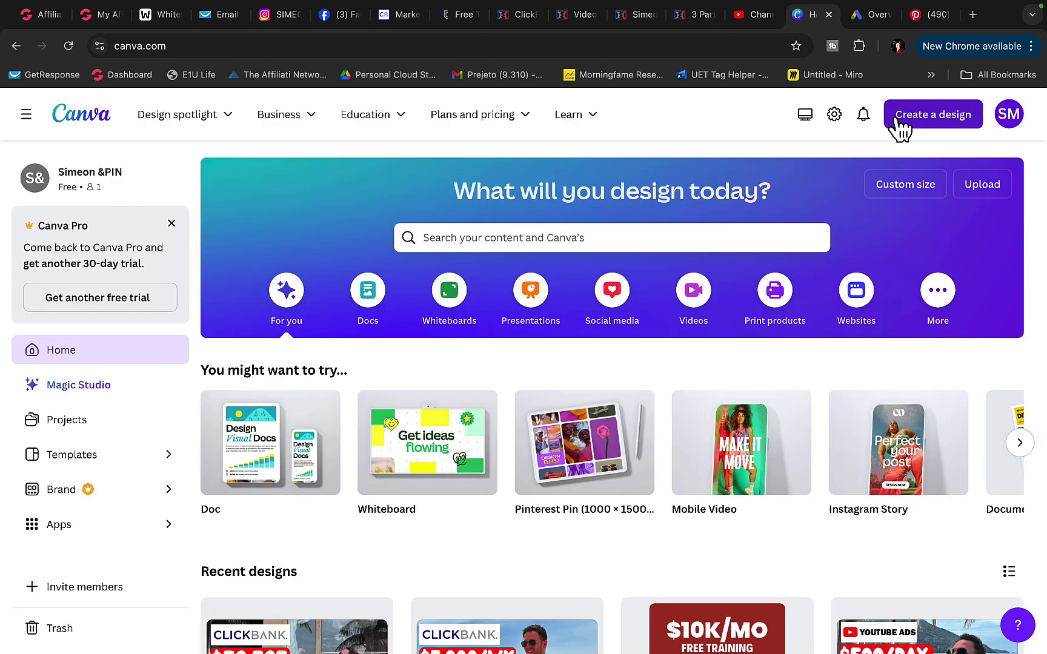
click(925, 123)
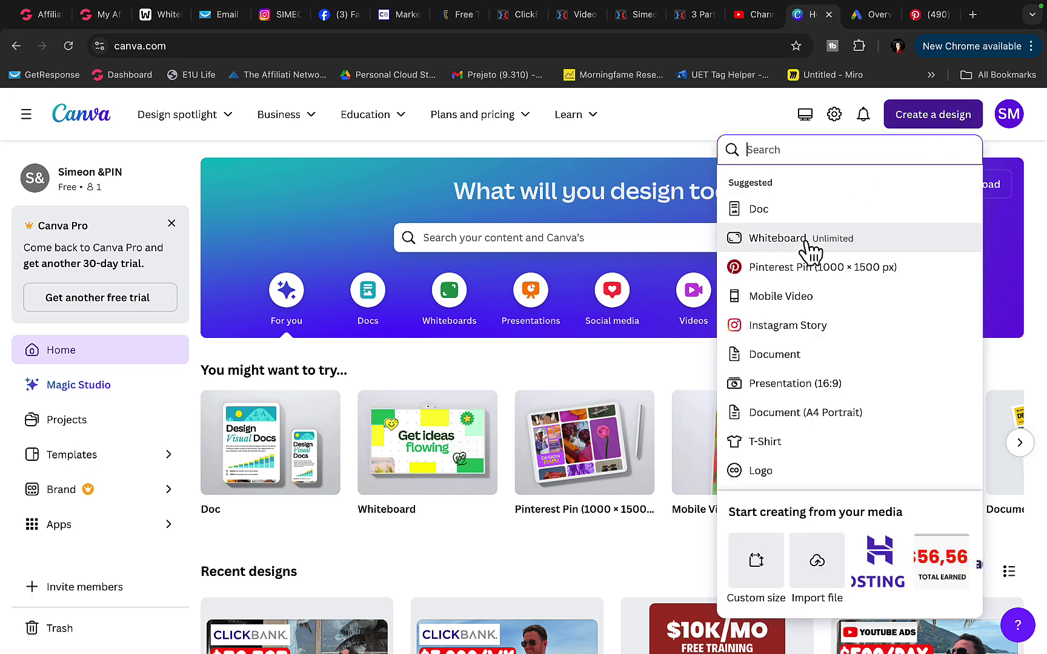
click(819, 267)
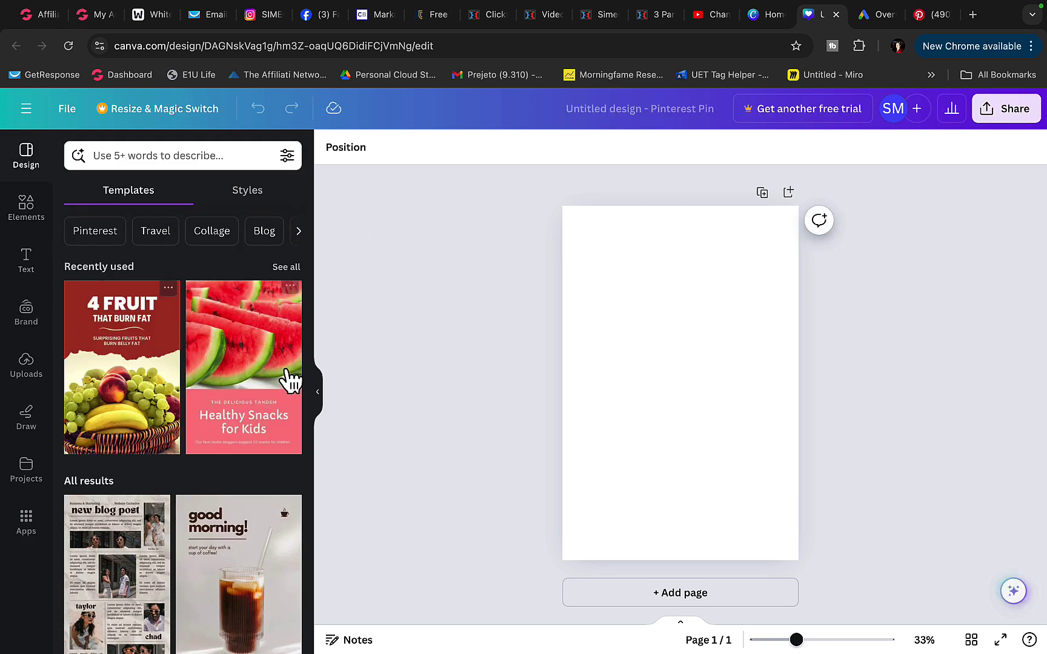
Apply the recently used "Healthy Snacks for Kids" template, delete its watermelon photo and return to the template list
click(210, 356)
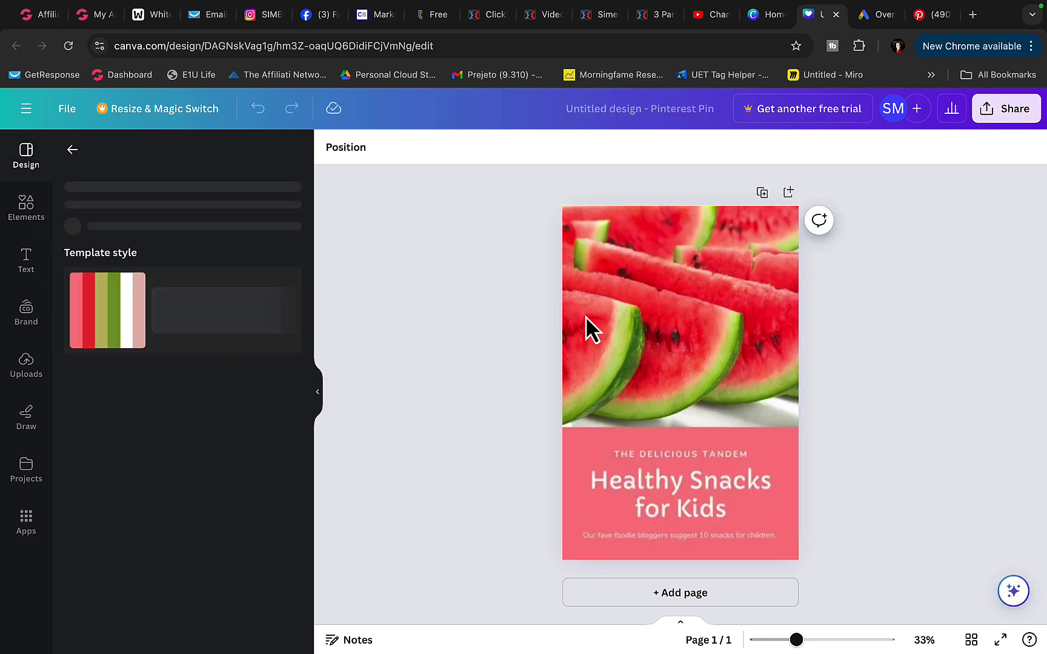
key(Tab)
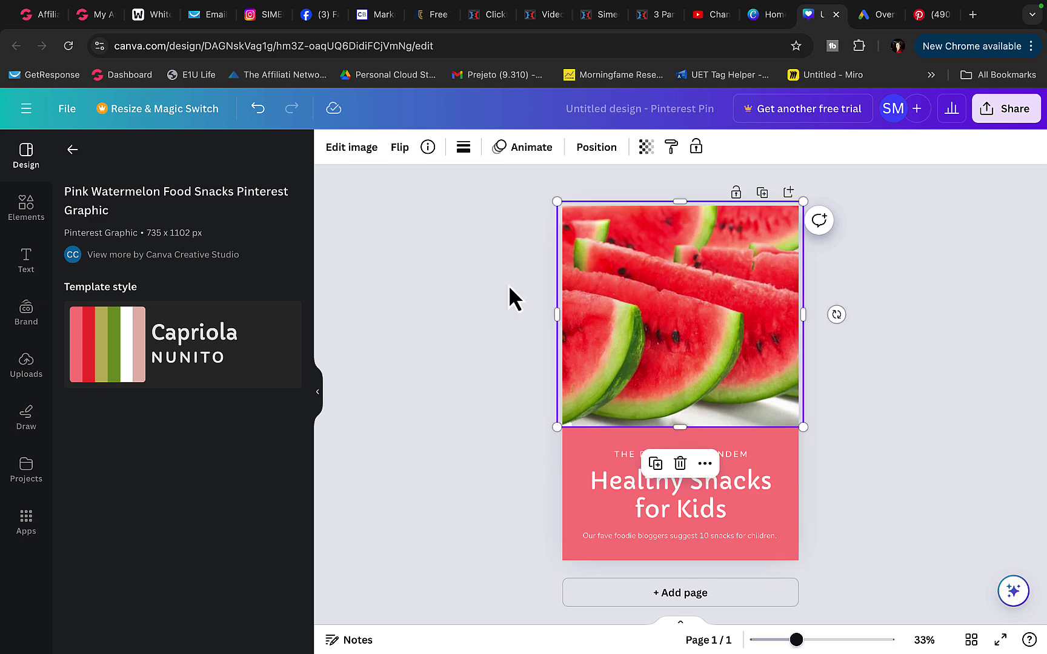
key(Delete)
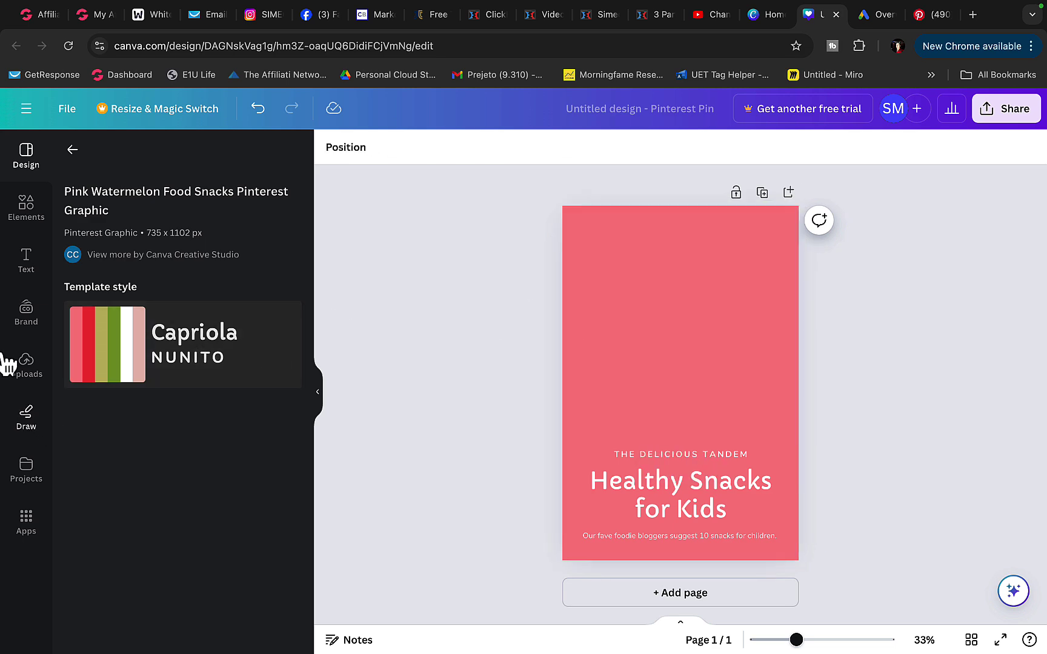
click(64, 150)
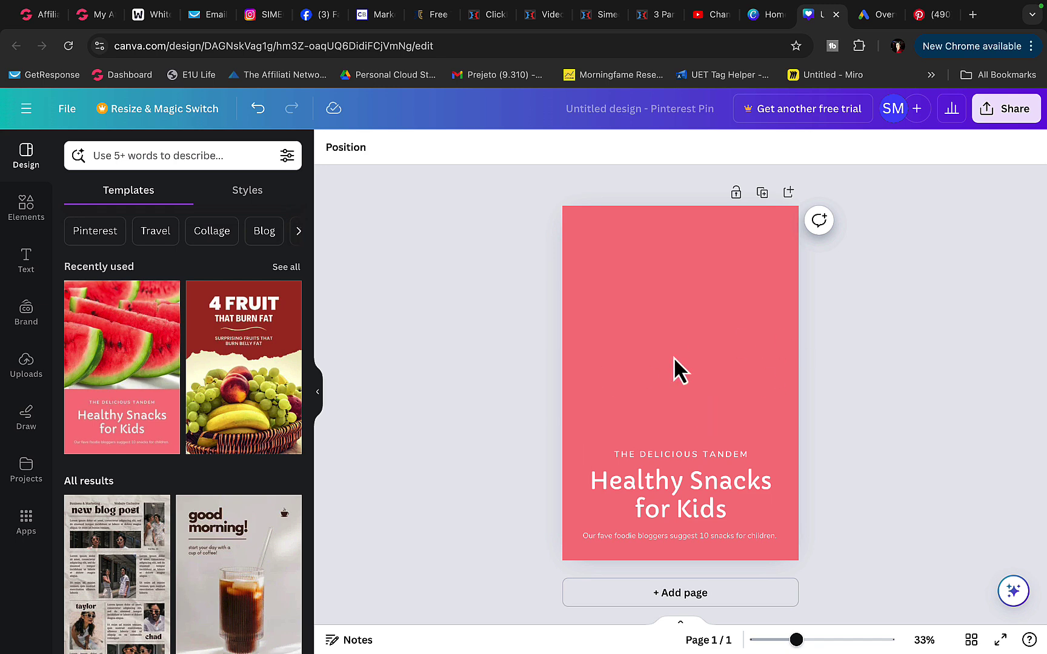
Review the Video 1 training page and the webinar page's "Beginner-Friendly, 3-Step Blueprint" headline for pin wording
click(552, 17)
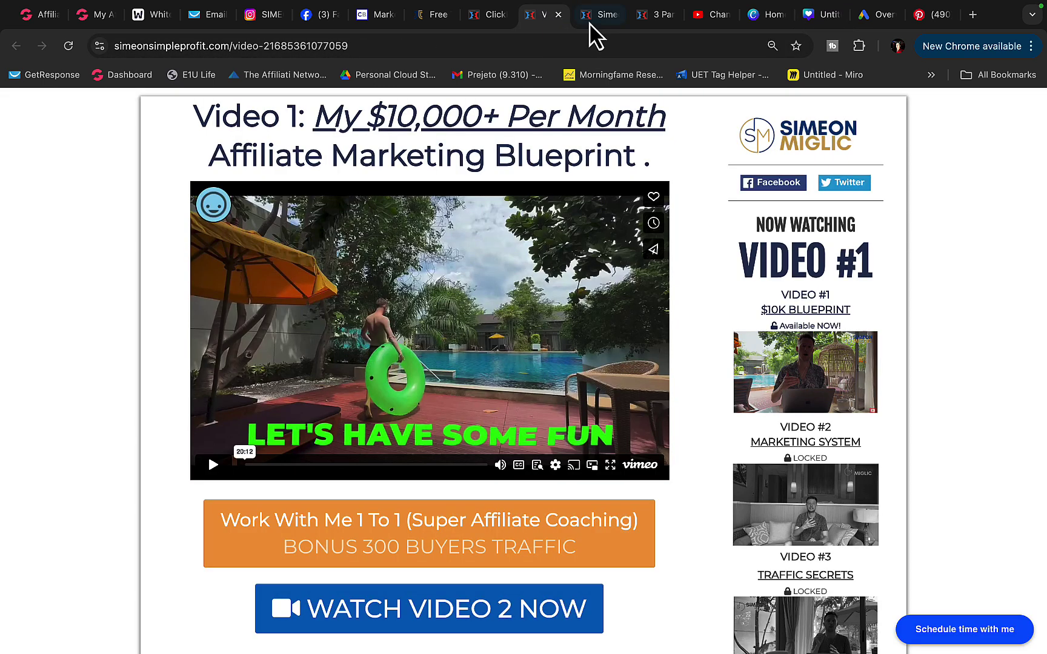
click(597, 18)
click(424, 17)
drag(356, 143, 548, 210)
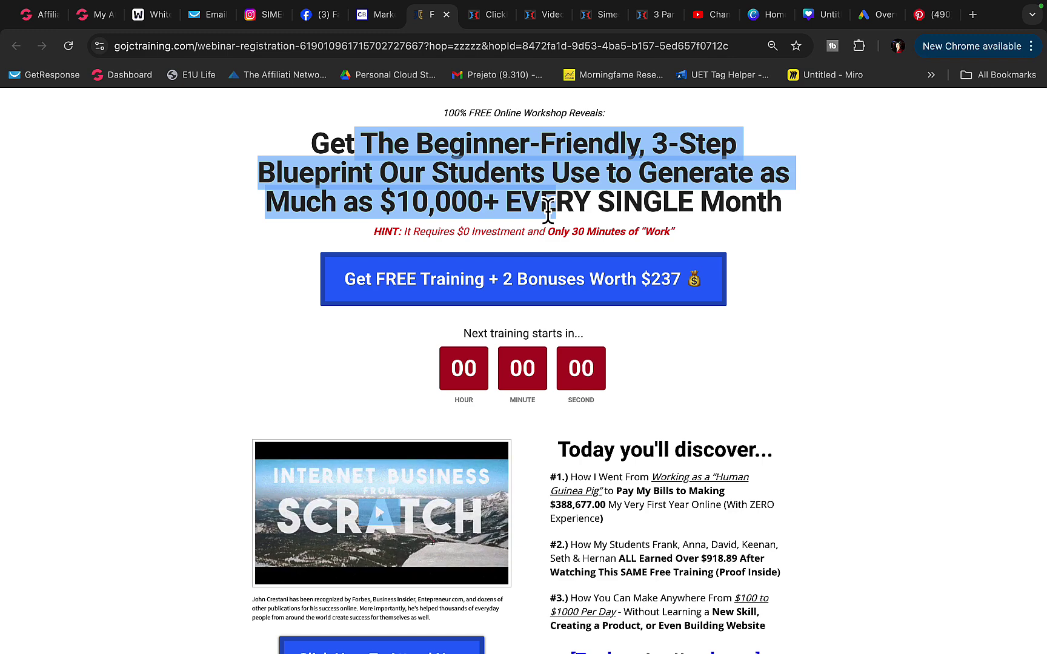
click(548, 210)
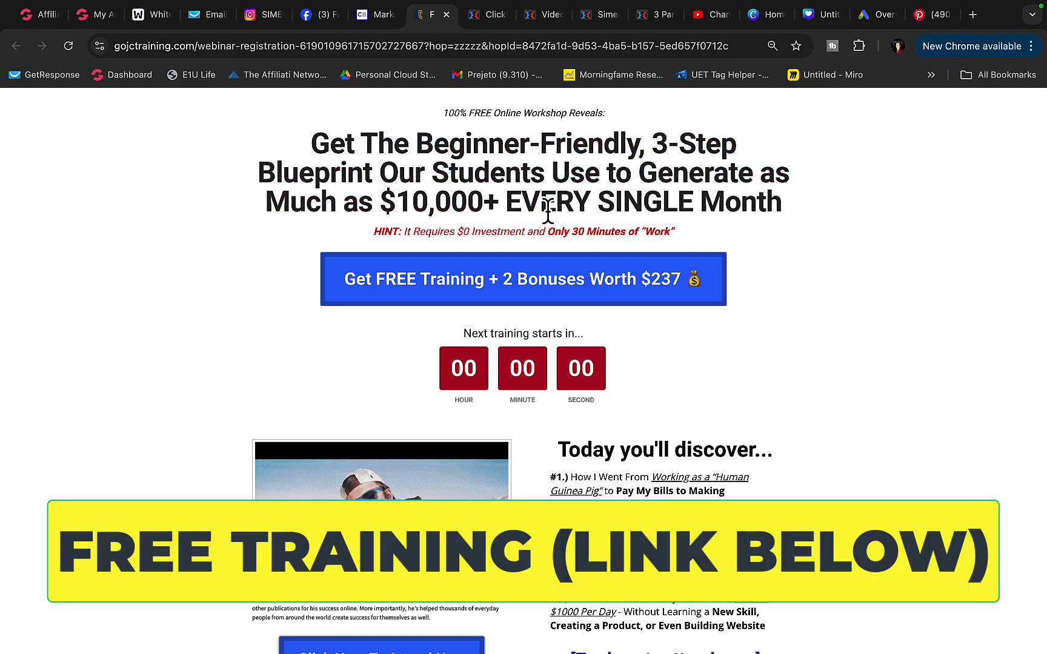
drag(362, 145, 666, 182)
click(666, 191)
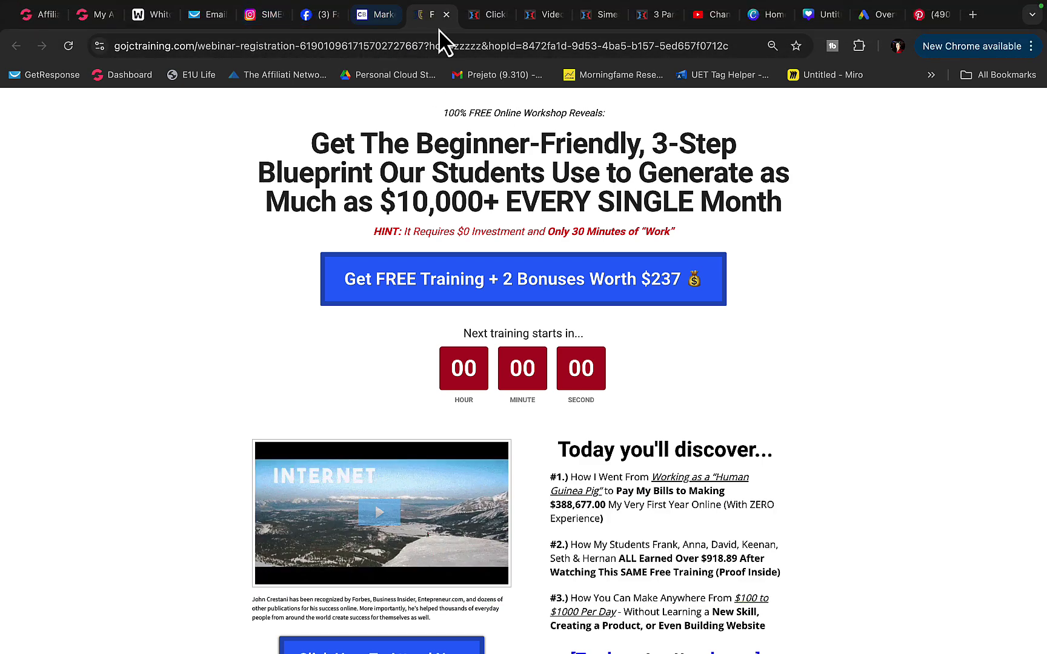
Return to the Canva pin, add the uploaded pool photo and enlarge it to the full width of the pin's upper part
click(818, 18)
click(765, 18)
click(803, 19)
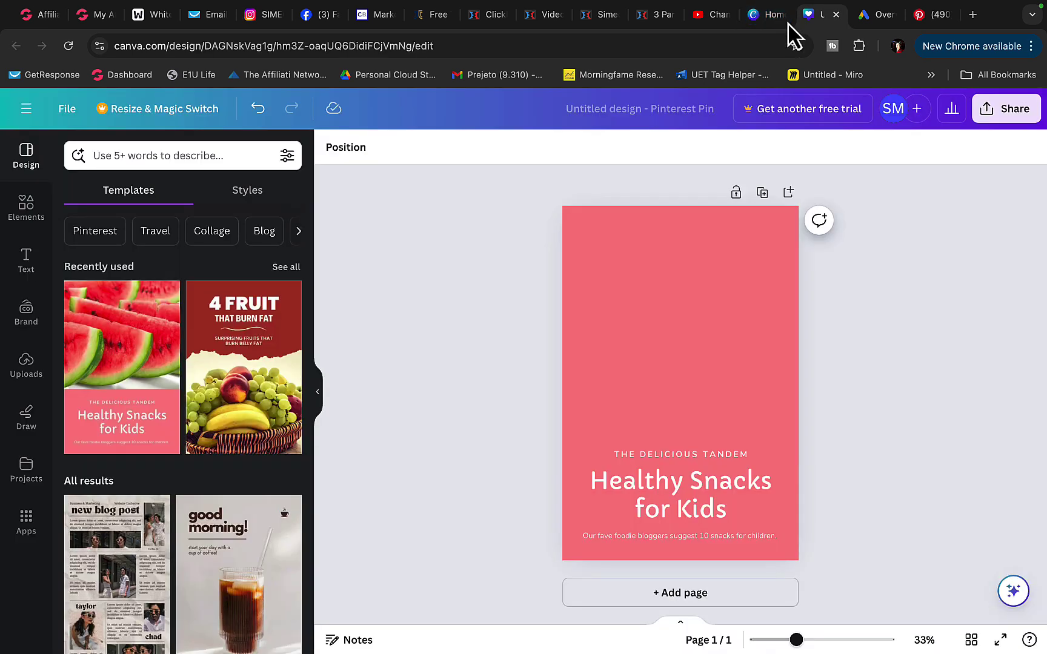
click(26, 367)
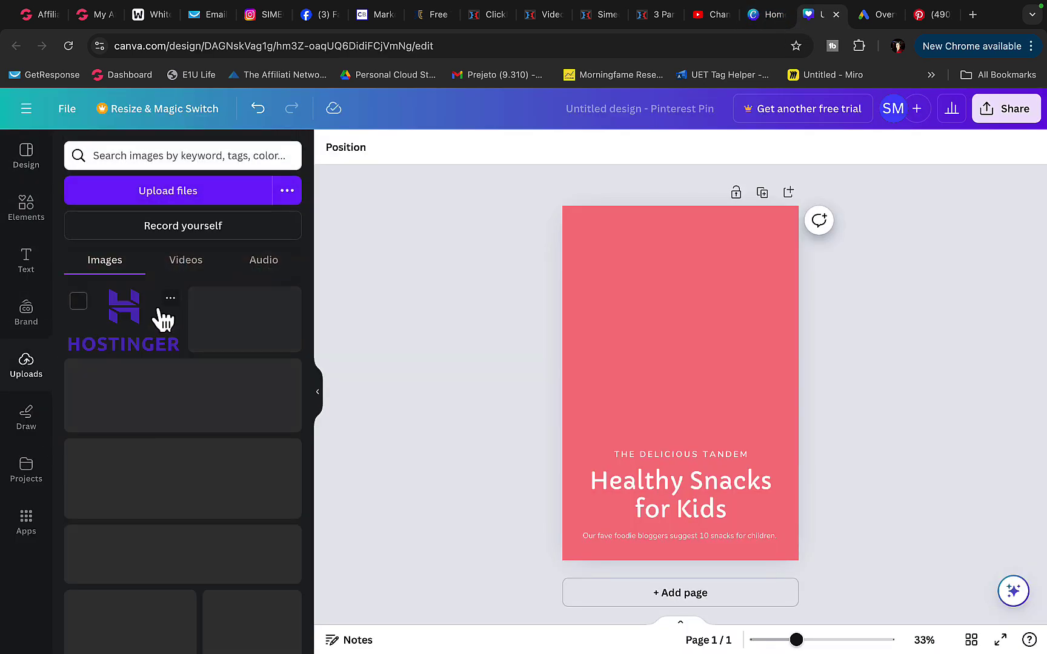
scroll(154, 351, down, 10)
drag(218, 349, 639, 266)
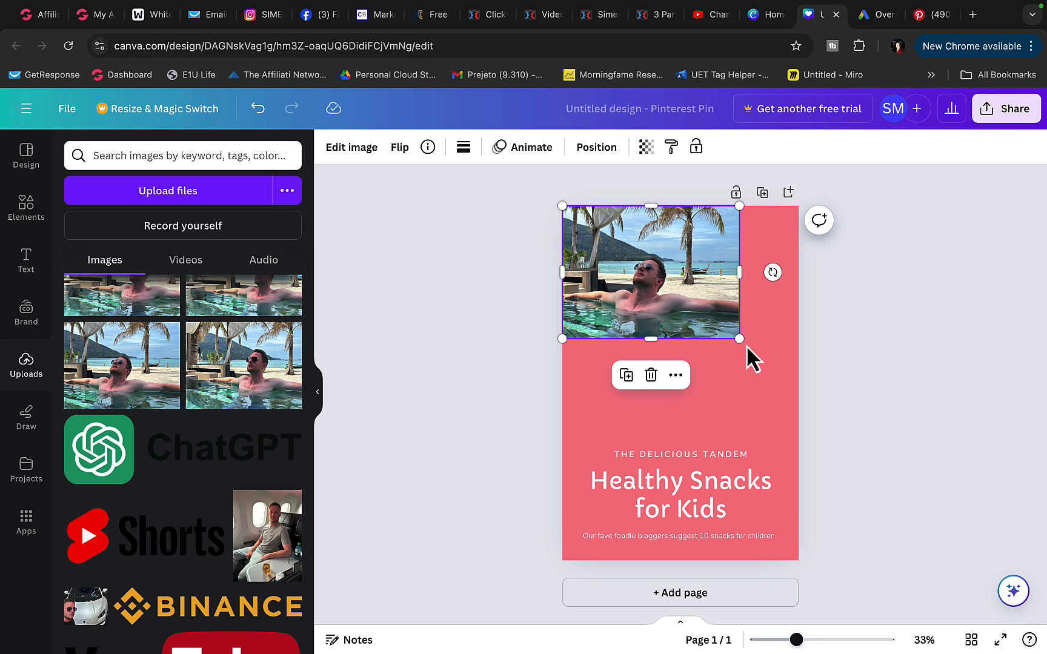
drag(740, 339, 800, 382)
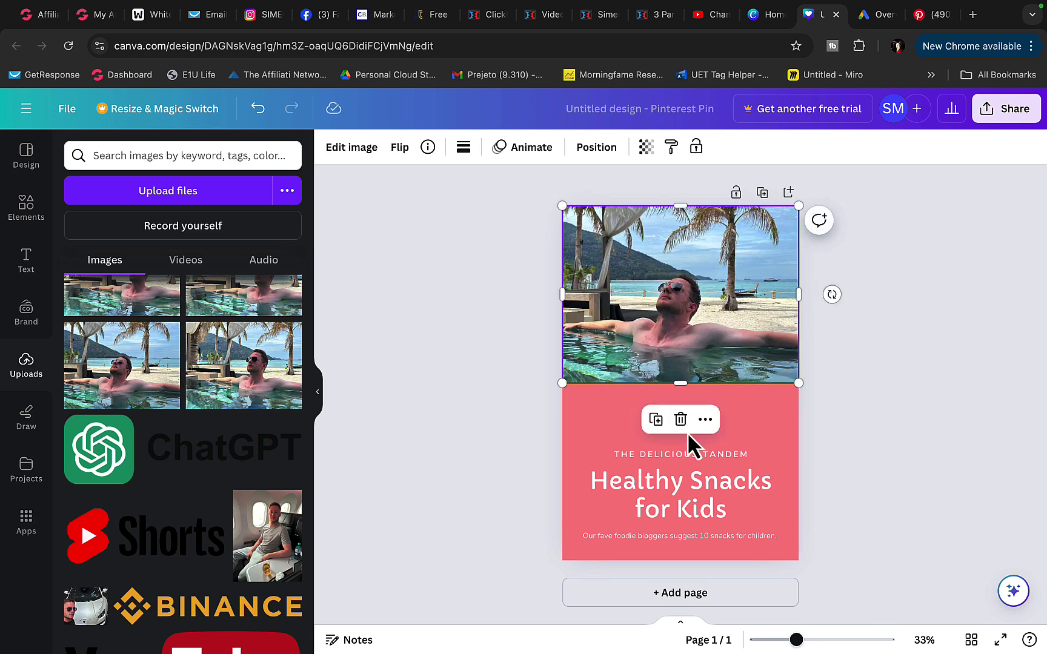
Change the pin's pink background to the orange-red from the default solid colors
click(609, 412)
click(331, 148)
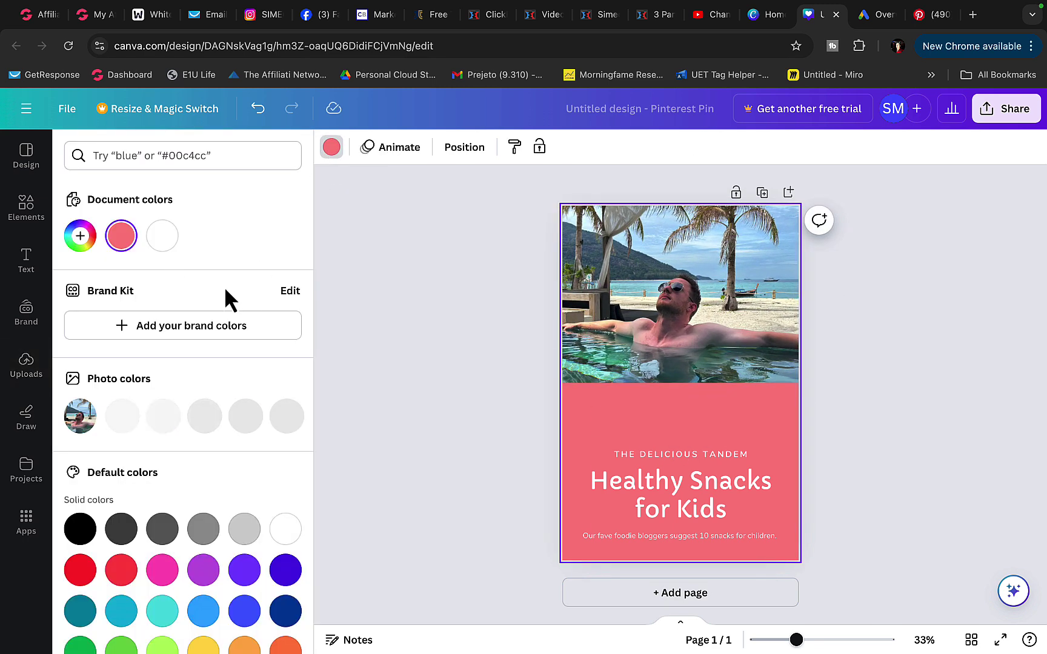
scroll(224, 291, down, 4)
click(204, 424)
click(207, 396)
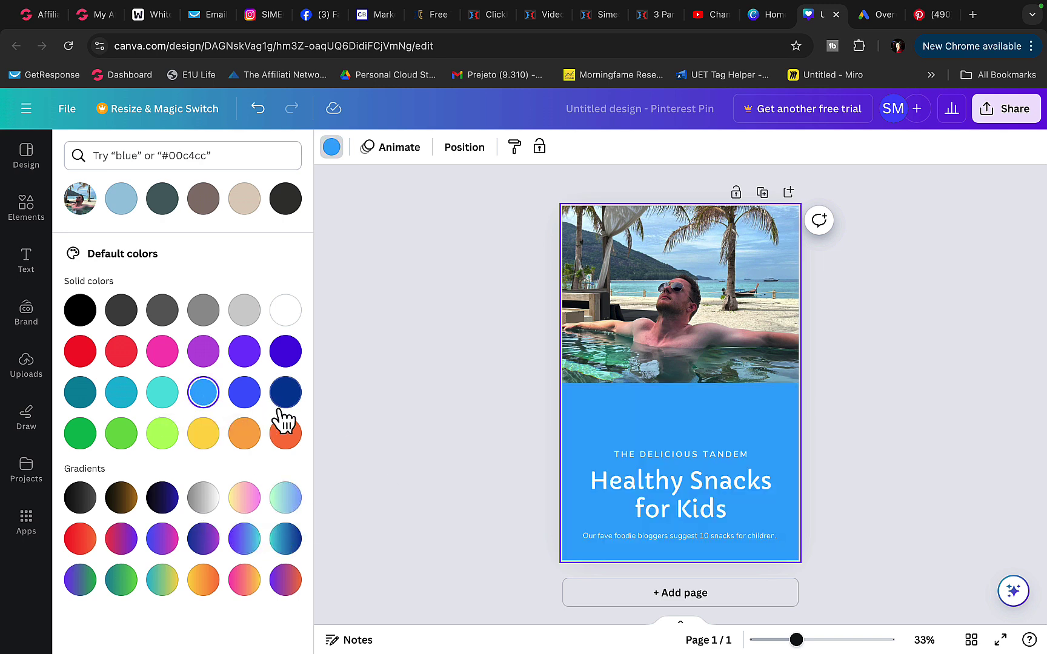
Replace the "Healthy Snacks for Kids" headline with "$10K/MONTH"
click(663, 482)
double_click(663, 482)
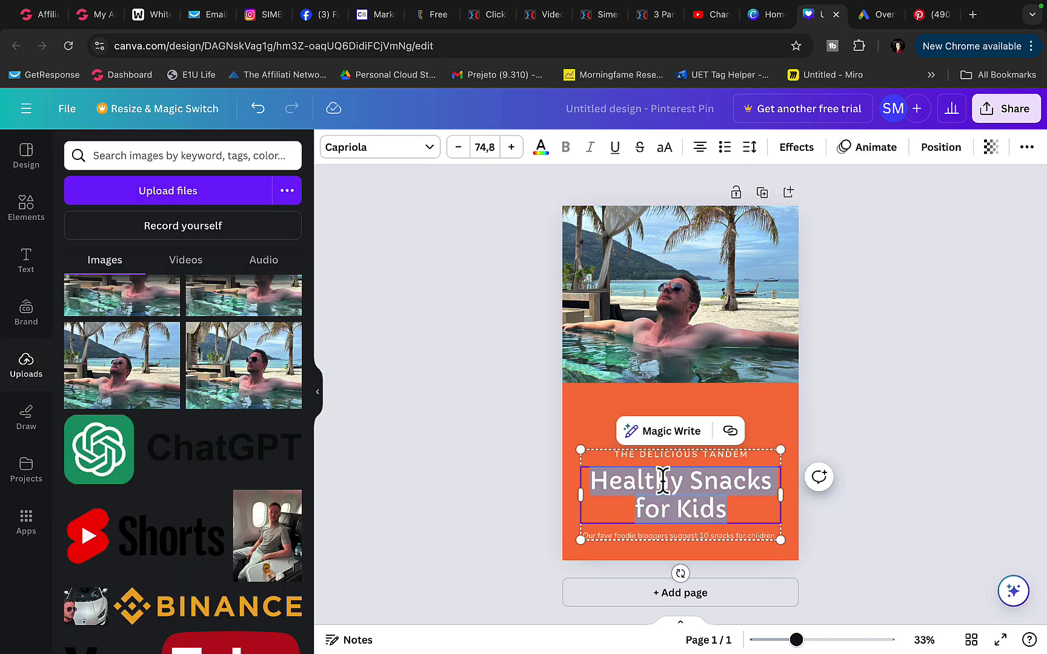
text($10K PER)
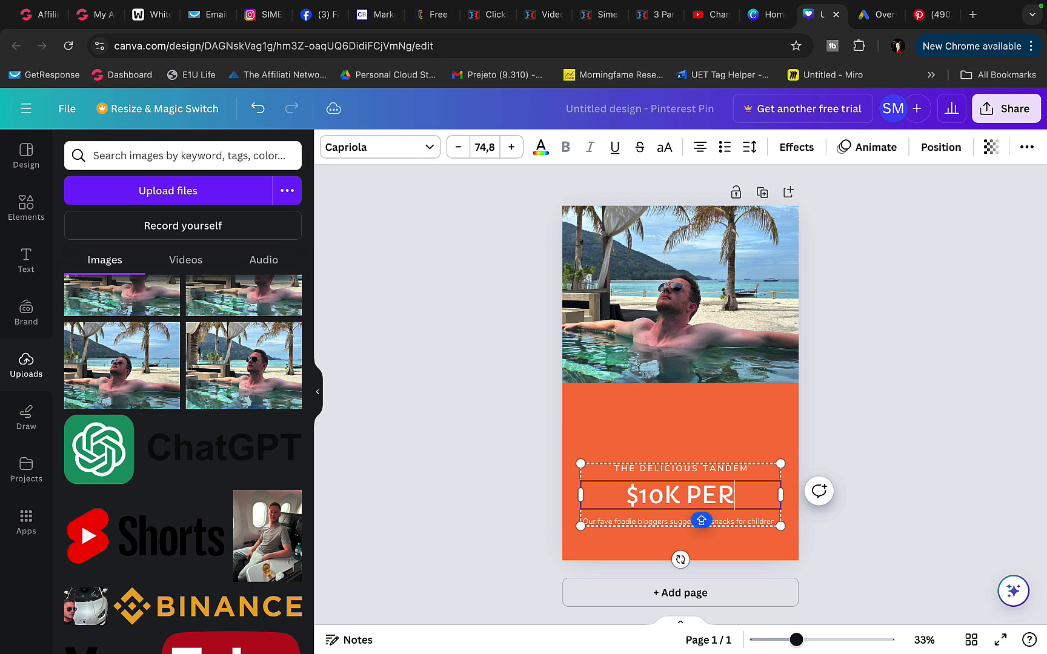
key(BackSpace)
text(/MONTH)
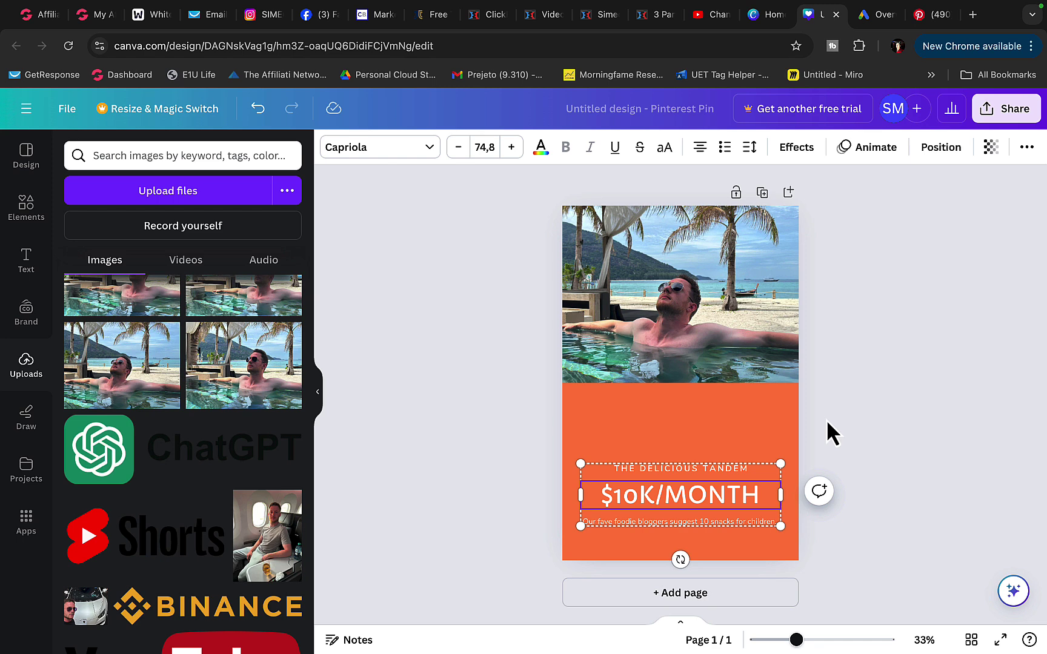
Move the text group up to just beneath the photo and replace its "THE DELICIOUS TANDEM" line with "FRRE TRAINING"
drag(660, 512, 627, 422)
double_click(627, 414)
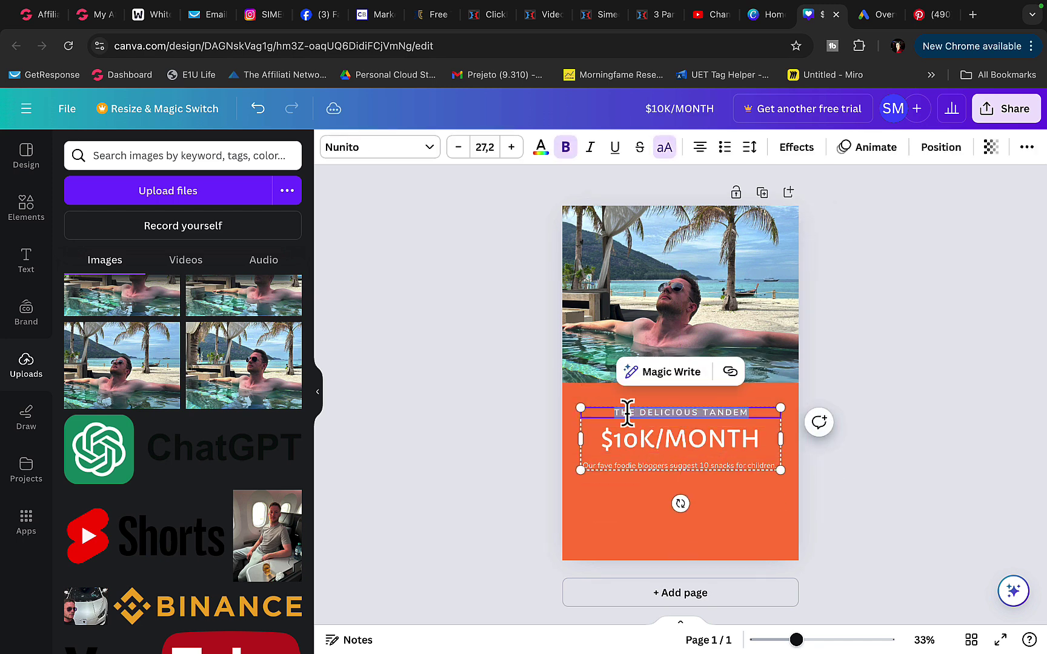
text(FRRE TRA)
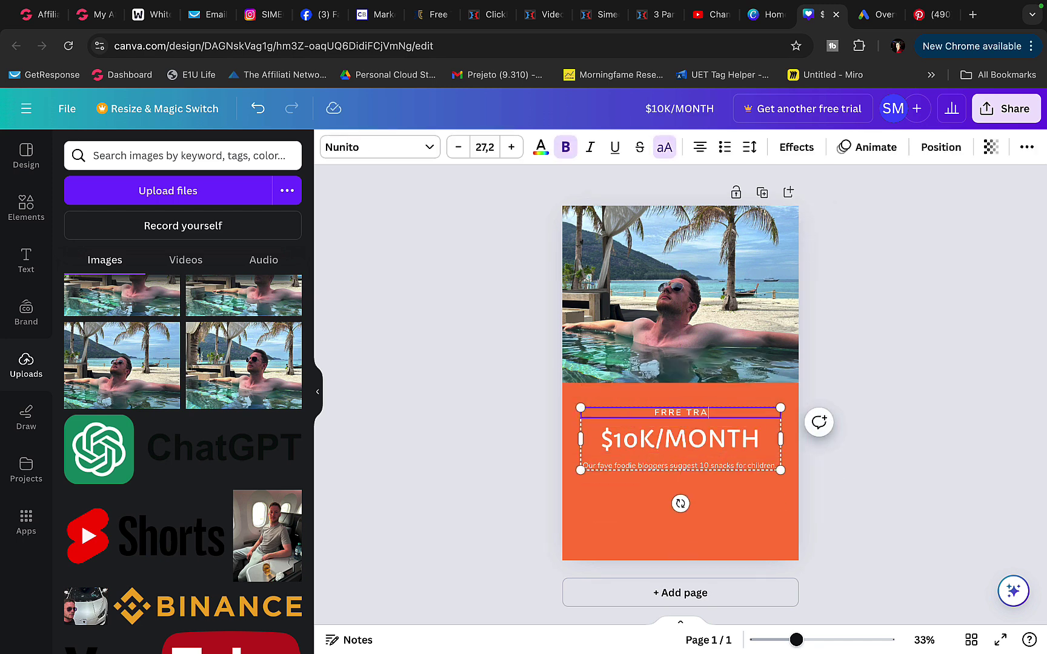
text(INING)
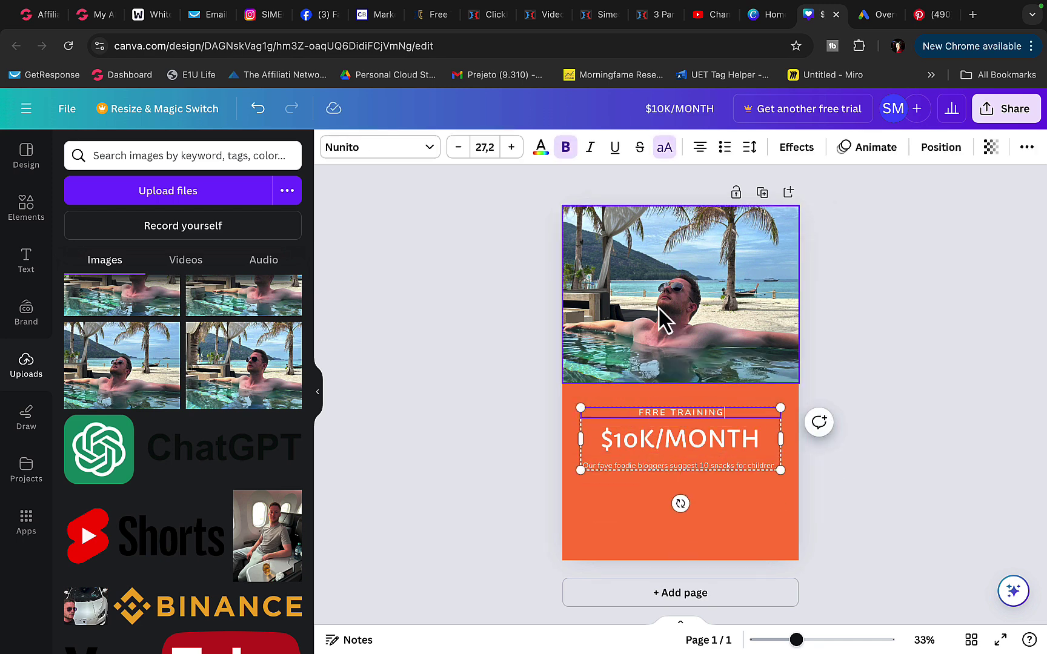
Enlarge the "FRRE TRAINING" line to a font size of about 45
click(512, 147)
click(512, 147)
click(512, 147)
click(511, 148)
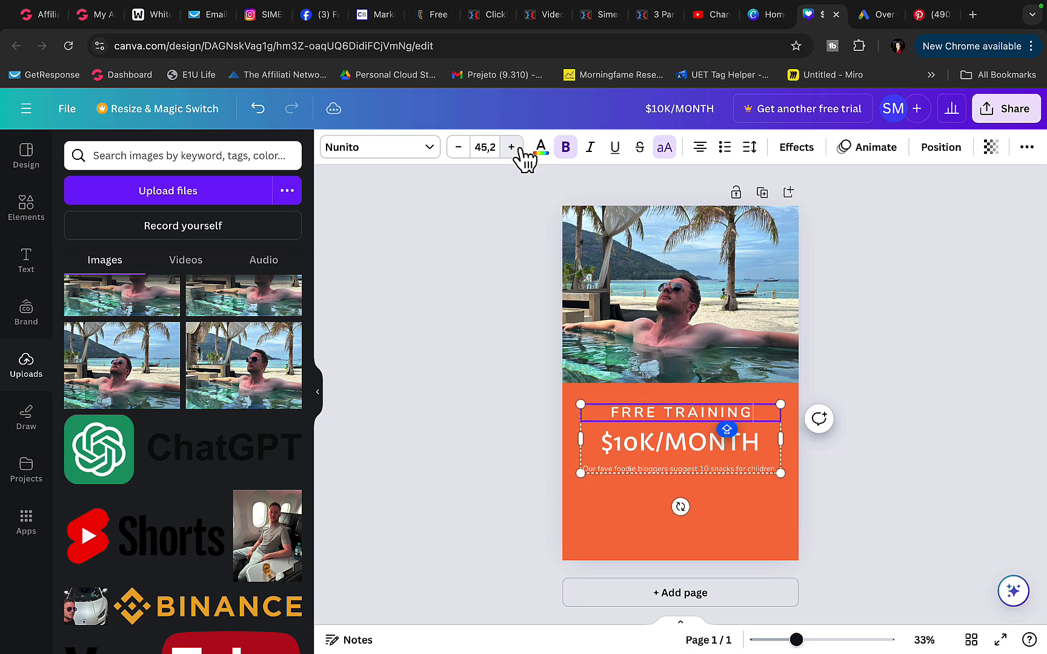
Enlarge the "$10K/MONTH" headline to font size 91.8
click(669, 475)
double_click(676, 442)
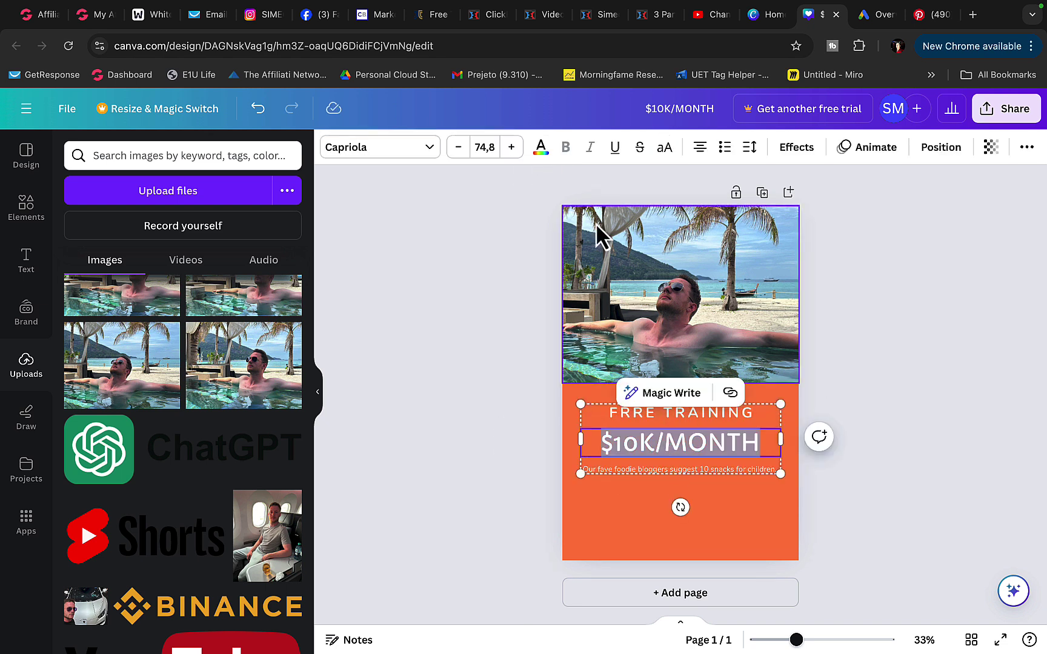
click(512, 147)
click(512, 147)
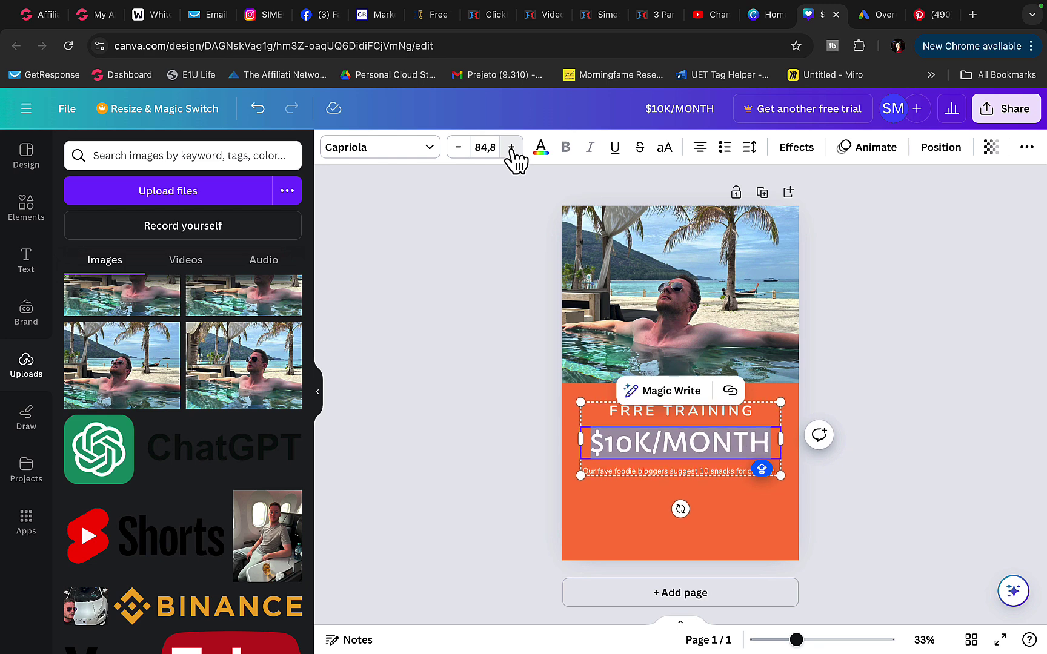
click(512, 147)
click(512, 148)
click(577, 496)
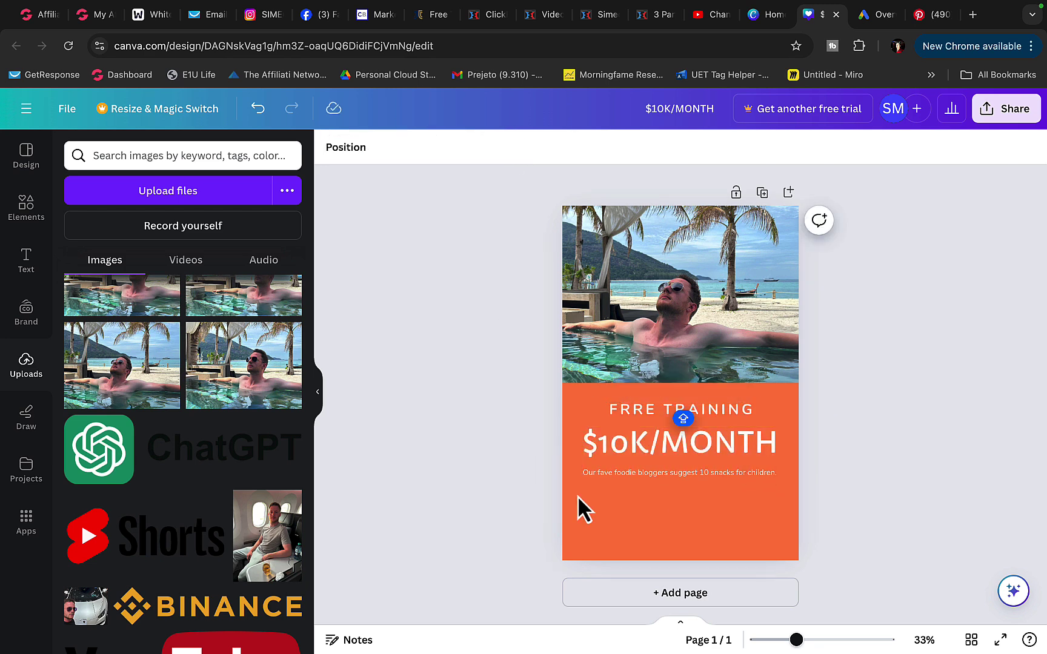
double_click(645, 474)
key(Escape)
key(Escape)
Add a subheading reading "CLICK THE LINK BELOW" and place it in the lower part of the orange area
click(26, 259)
click(155, 381)
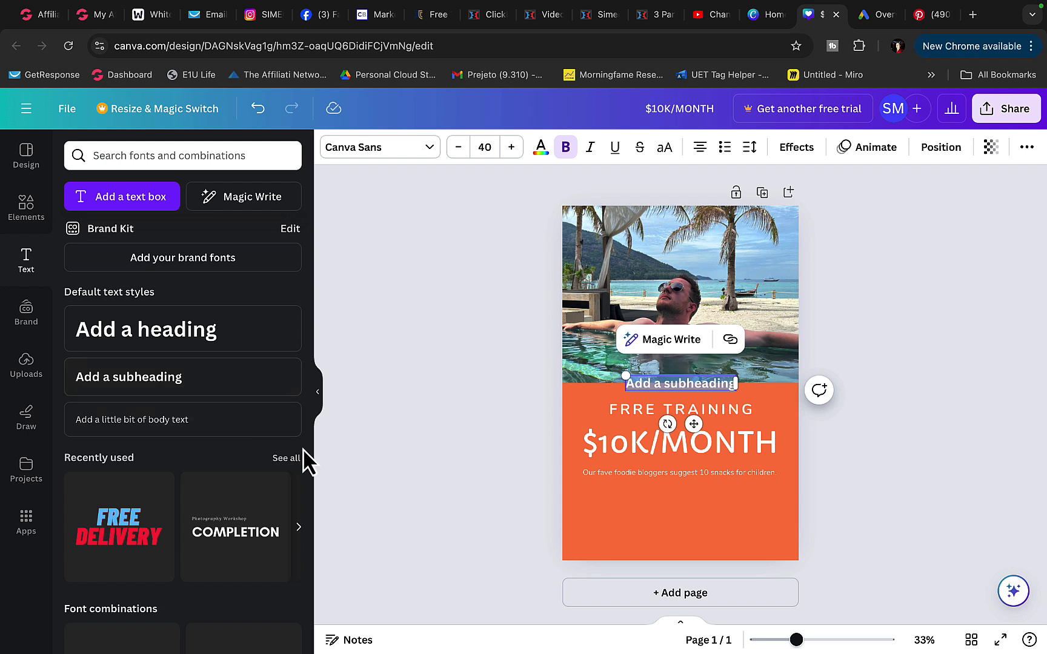
text(Cl)
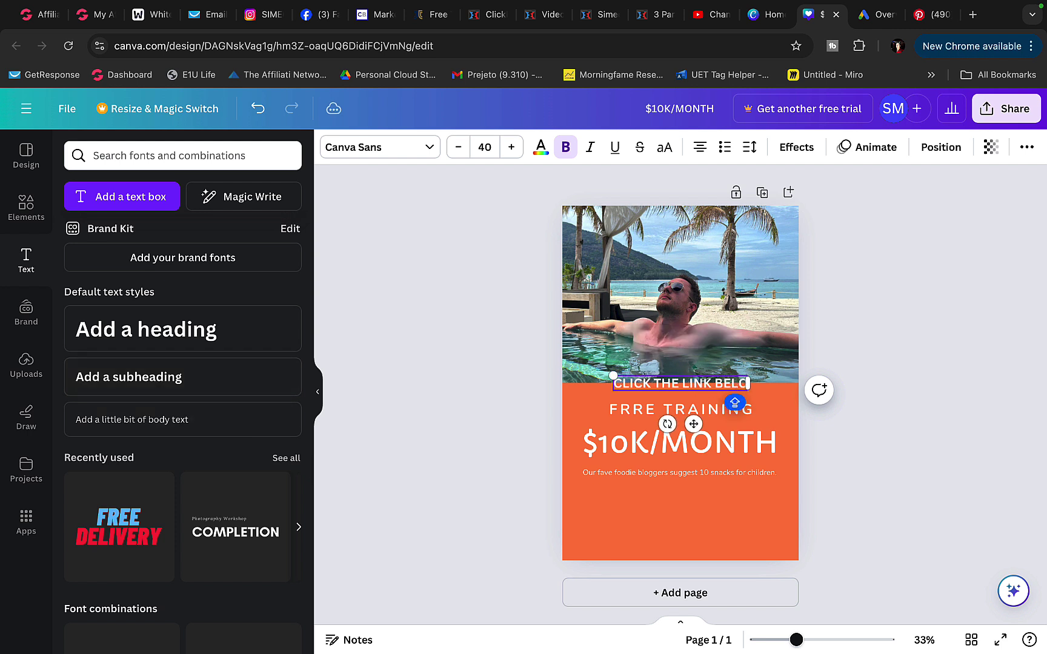
click(863, 435)
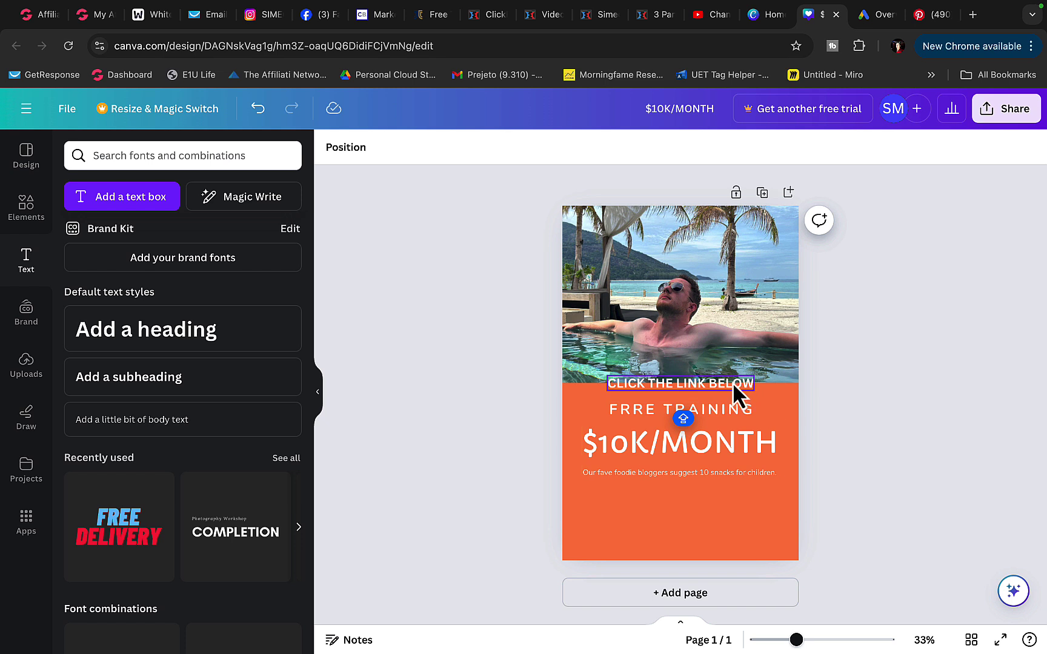
drag(733, 383, 732, 514)
Enlarge the "CLICK THE LINK BELOW" text until it is about as wide as the headline
double_click(731, 513)
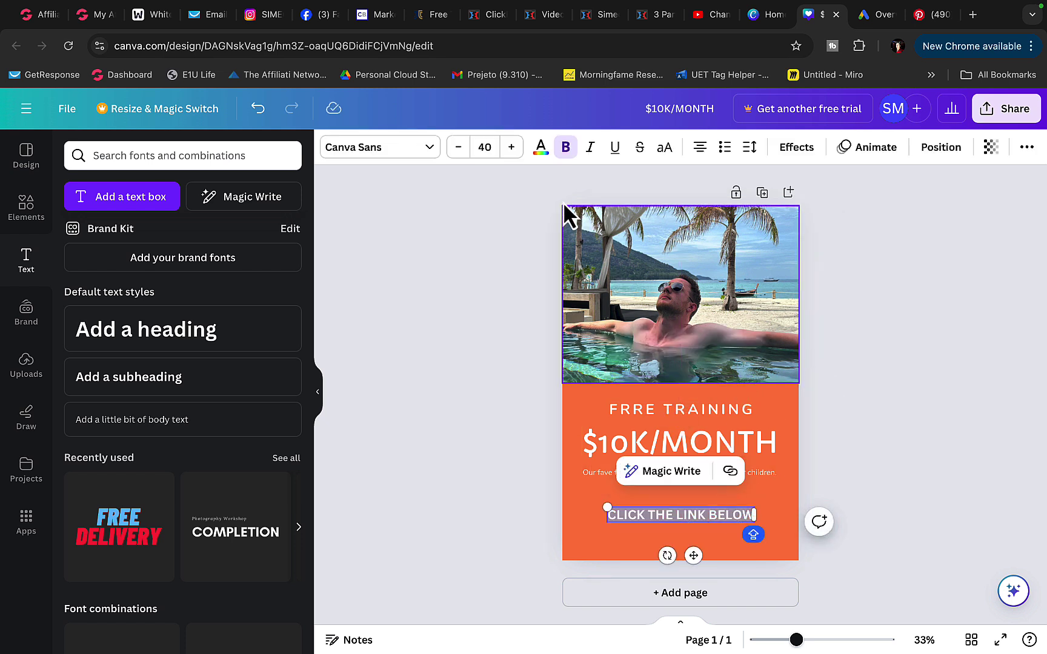
click(512, 147)
click(512, 147)
click(512, 147)
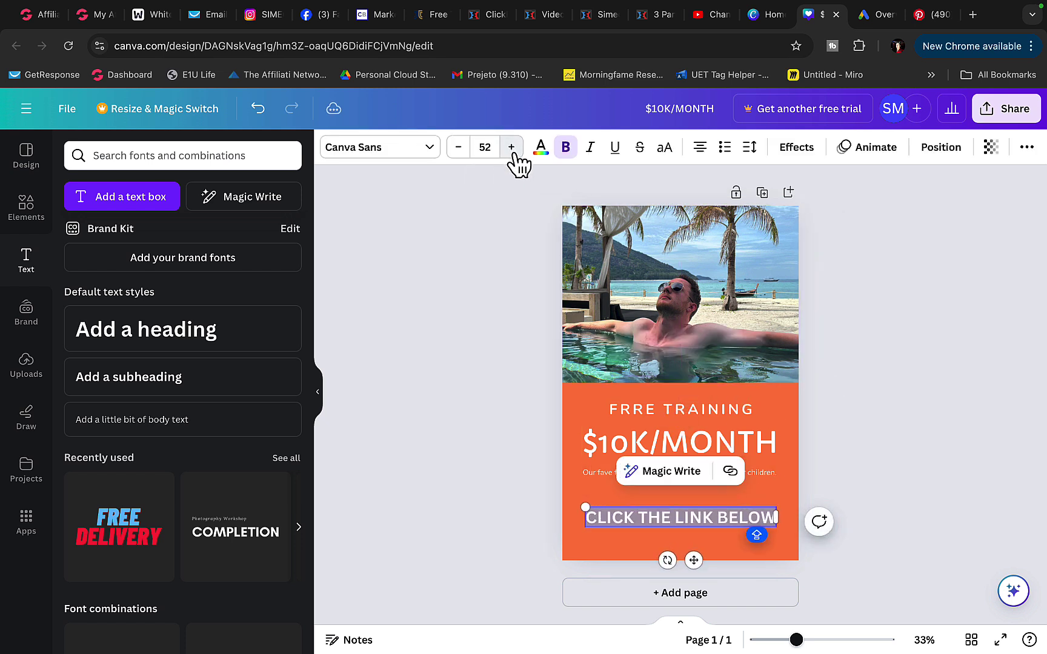
click(512, 148)
click(542, 427)
Change the font of the "$10K/MONTH" headline to Luckiest Guy
click(630, 455)
double_click(630, 452)
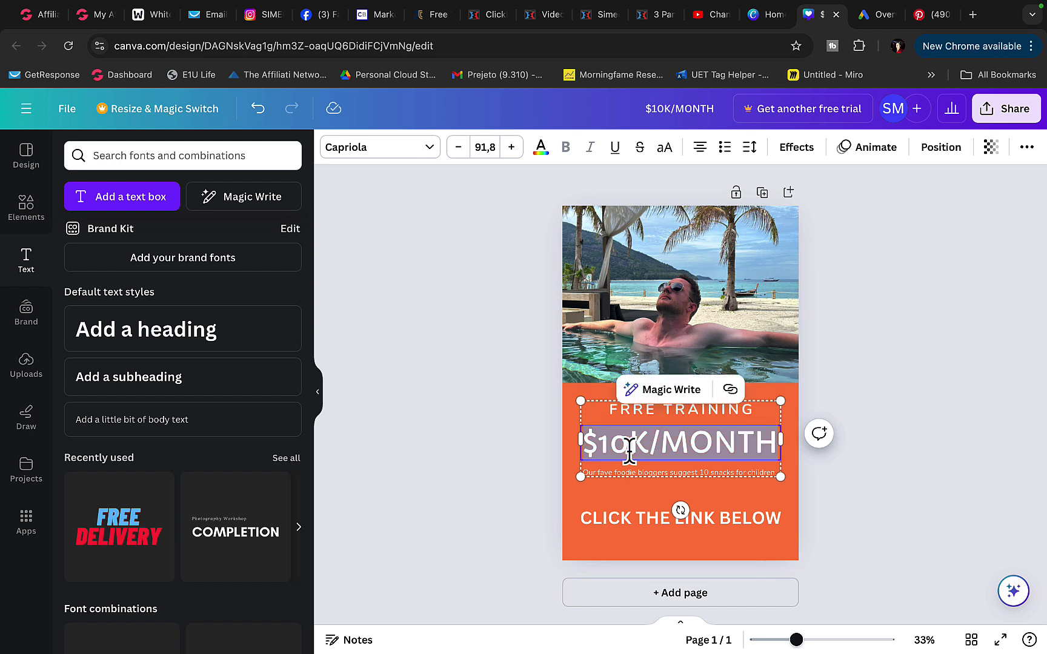
click(424, 155)
click(170, 541)
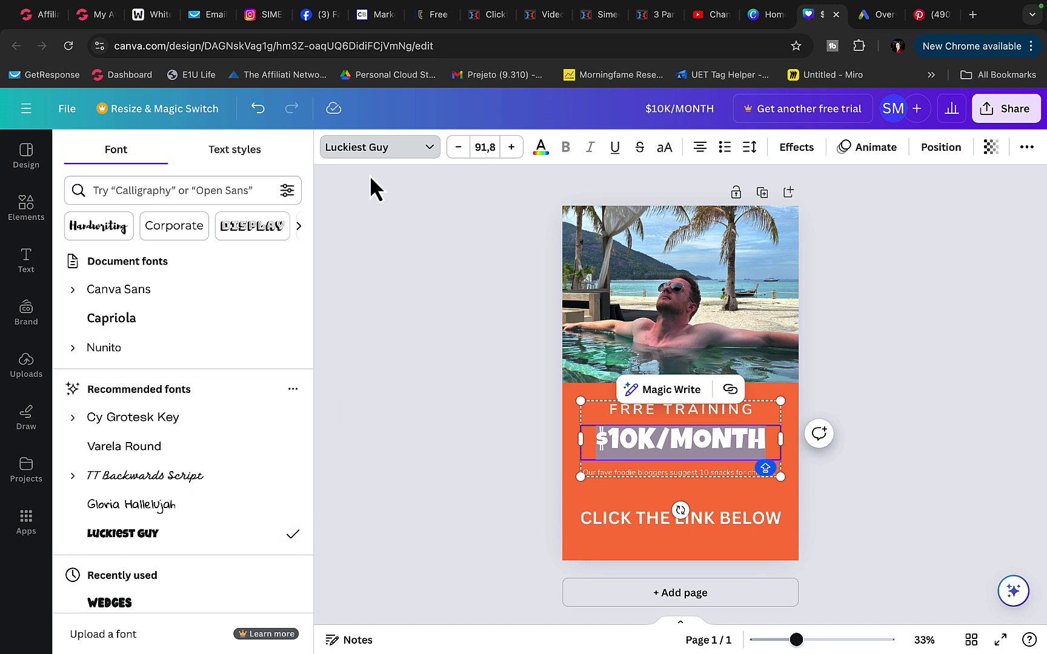
Enlarge the "$10K/MONTH" headline to font size 106
click(512, 149)
click(512, 149)
click(513, 150)
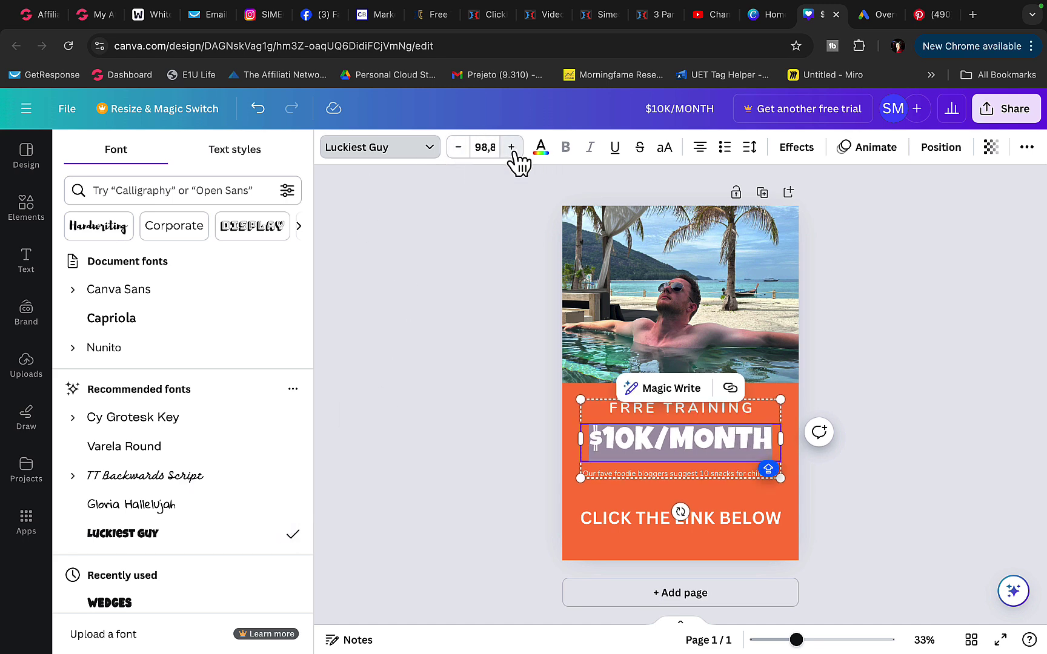
click(513, 149)
click(512, 149)
click(548, 479)
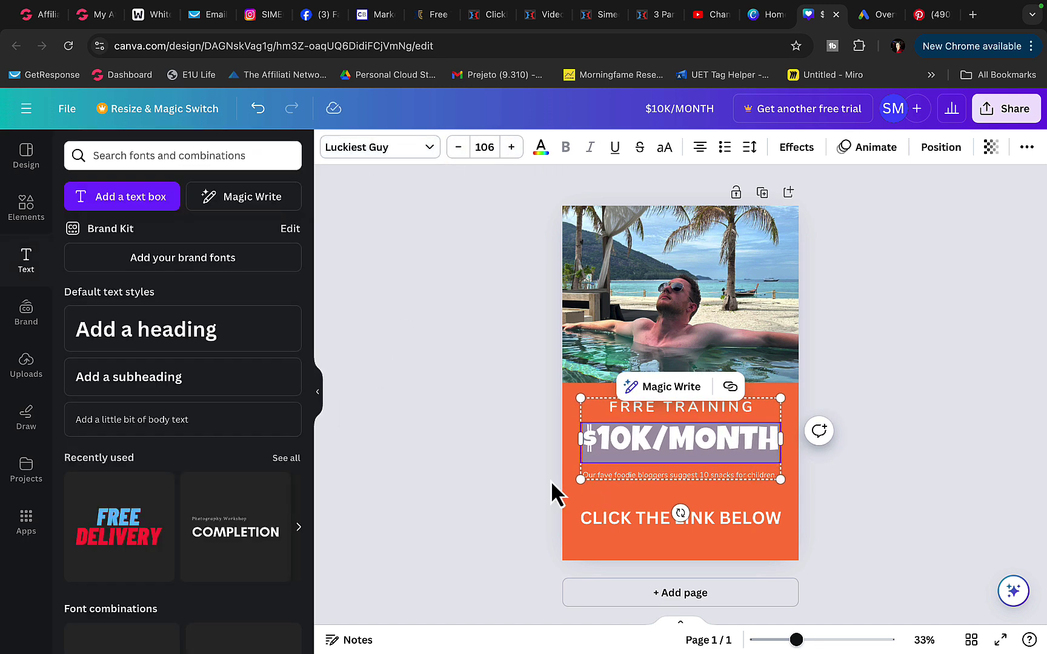
Remove the small foodie bloggers line beneath the headline and nudge the text group slightly down
click(597, 477)
drag(637, 450, 641, 449)
click(911, 400)
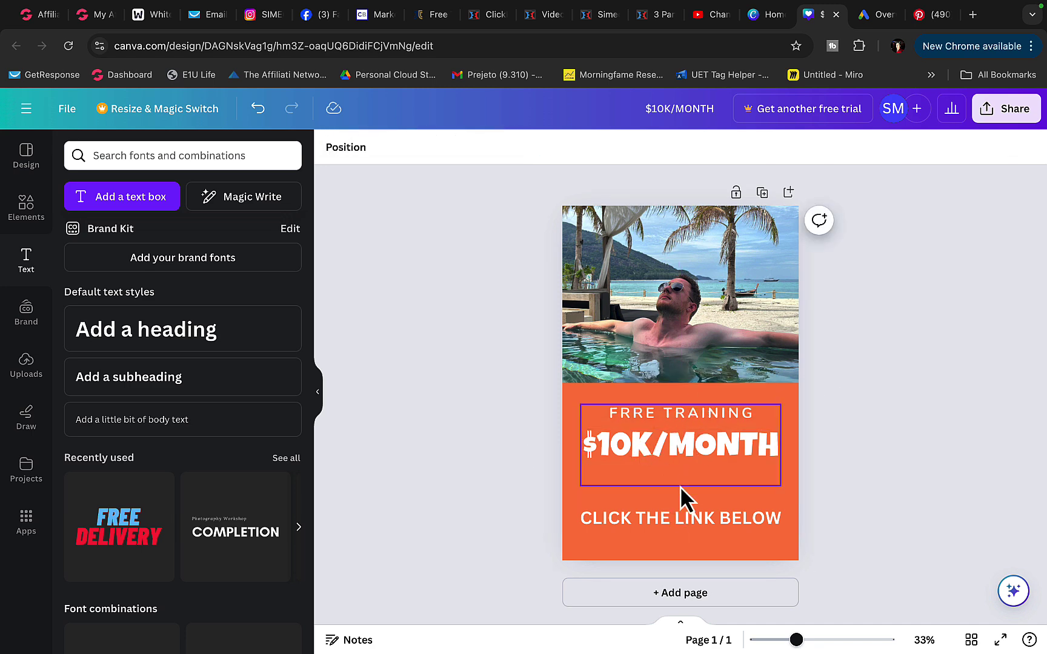
Download the pin design as a PNG and copy its collaboration link
click(1016, 110)
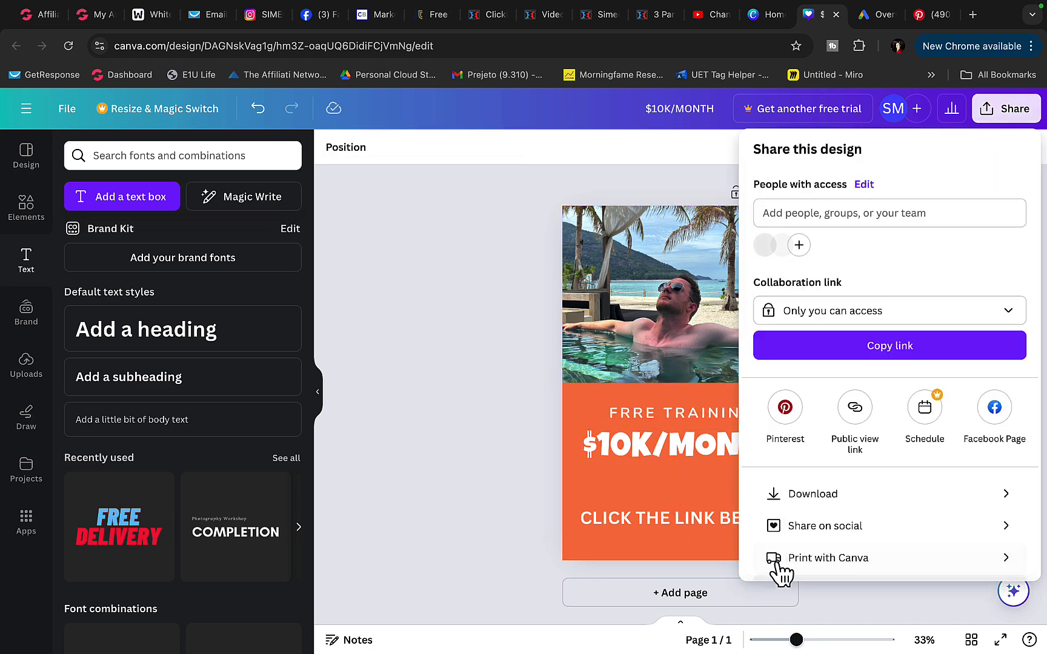
click(793, 494)
click(857, 218)
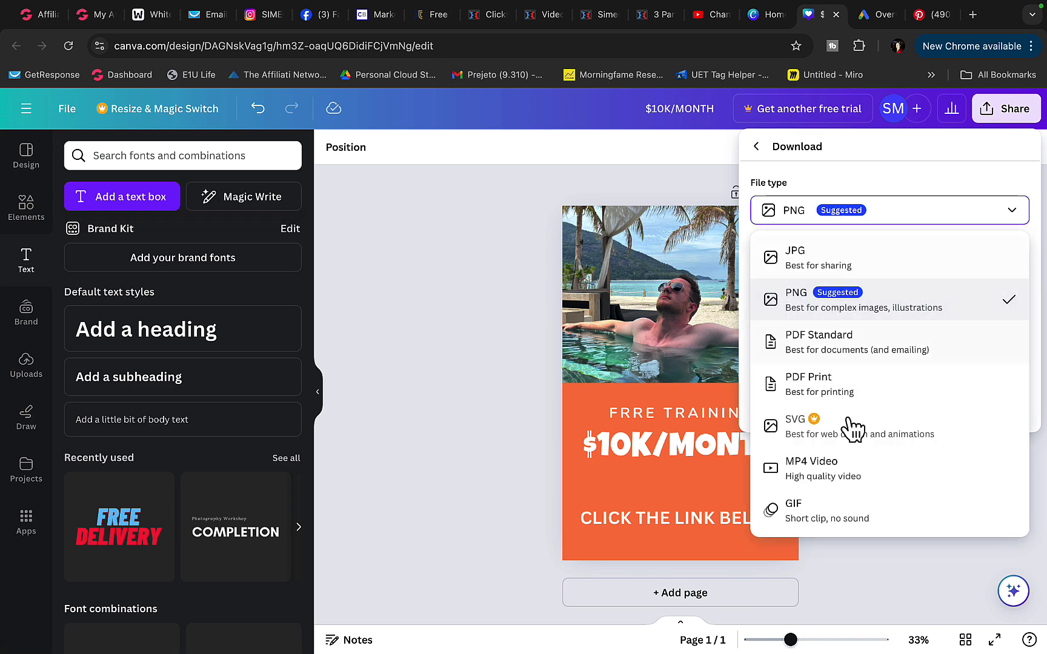
click(665, 419)
click(1003, 112)
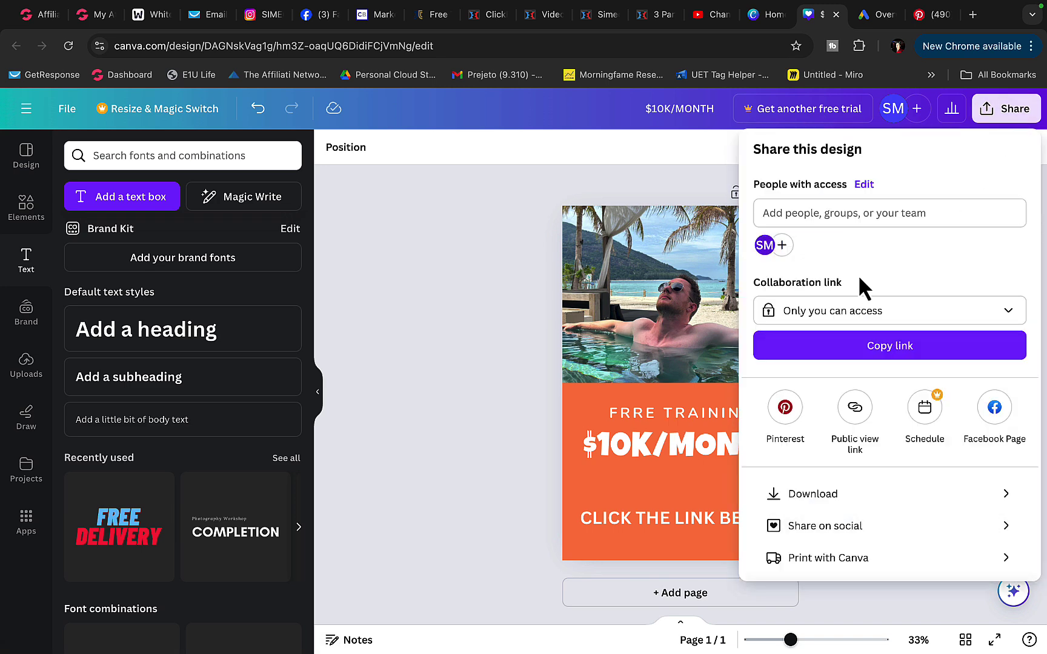
click(858, 344)
click(689, 412)
click(1009, 110)
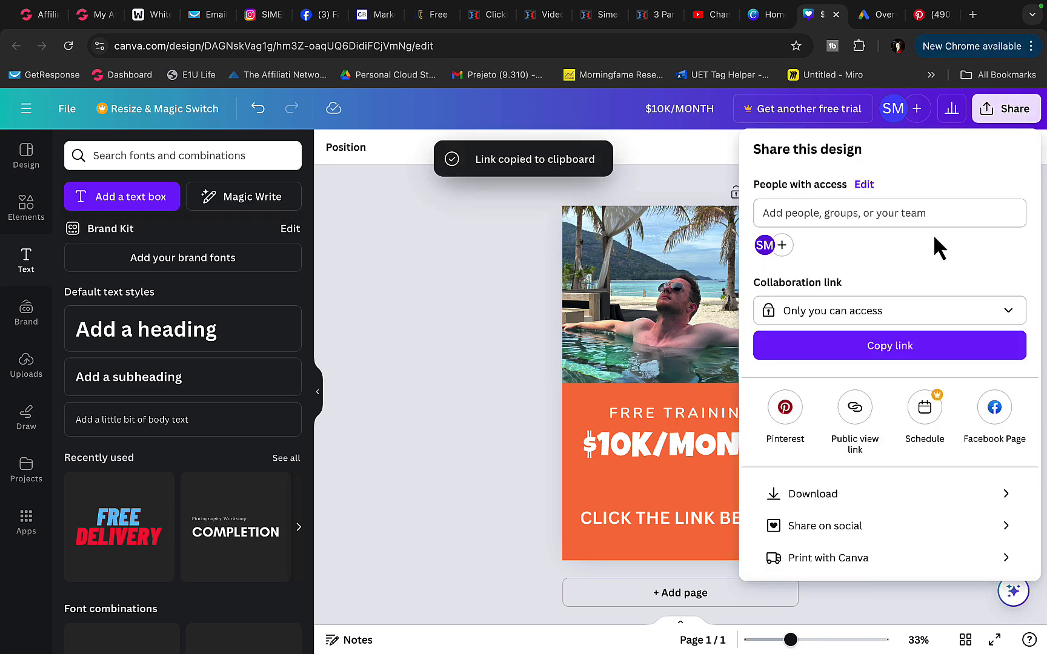
Switch to Pinterest and check the search suggestions for "how to make money online from home"
click(921, 17)
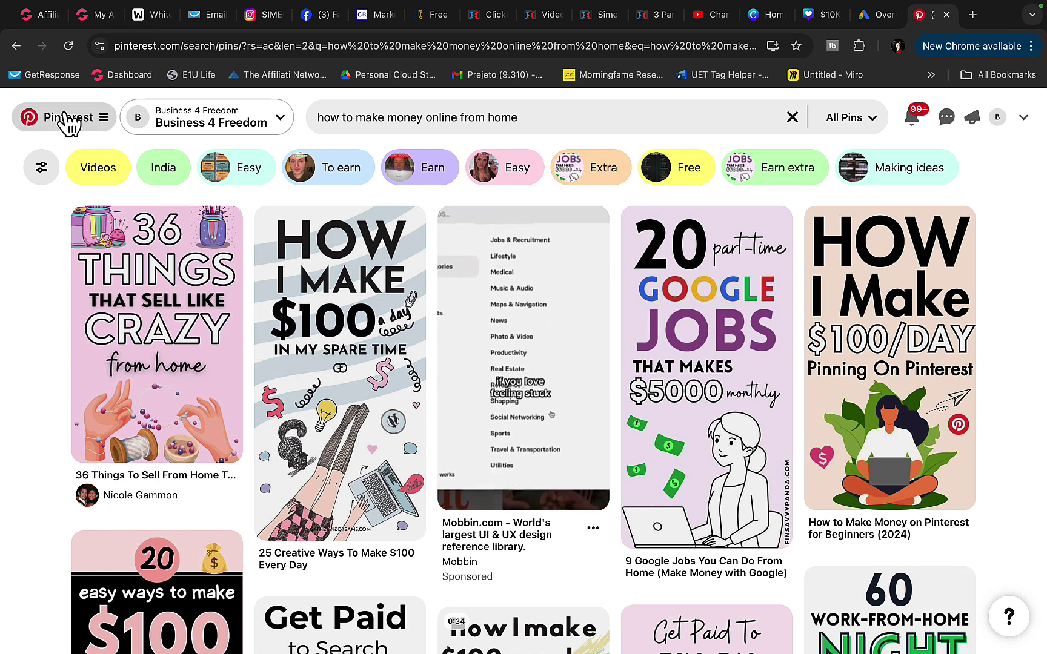
click(432, 117)
drag(551, 117, 289, 128)
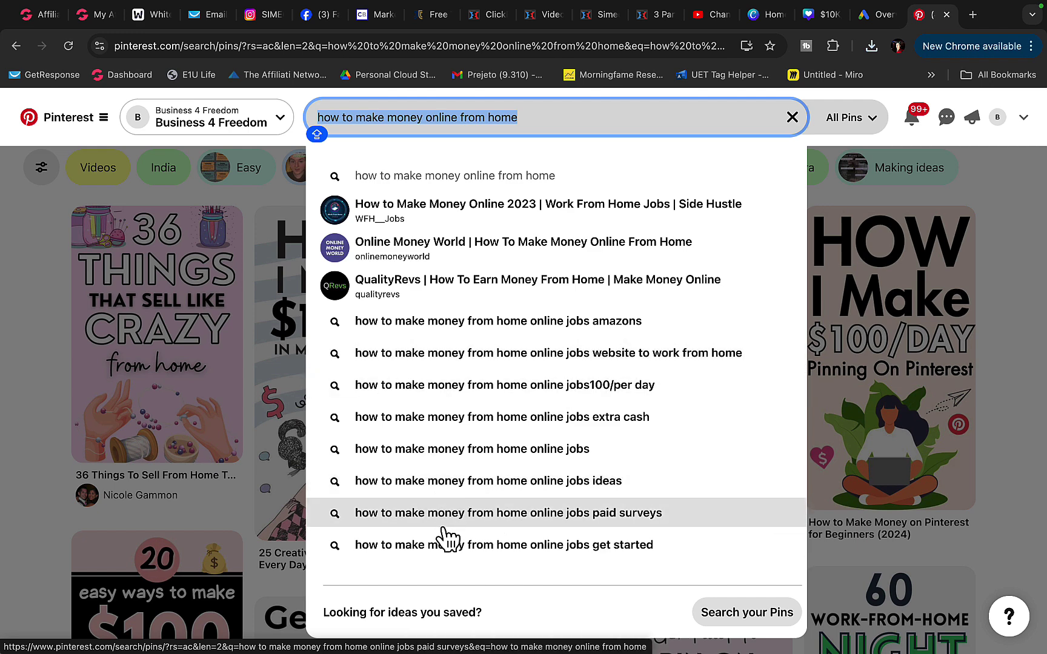
Create a new organic Pin and upload $10KMONTH.png from Downloads as its image
click(104, 121)
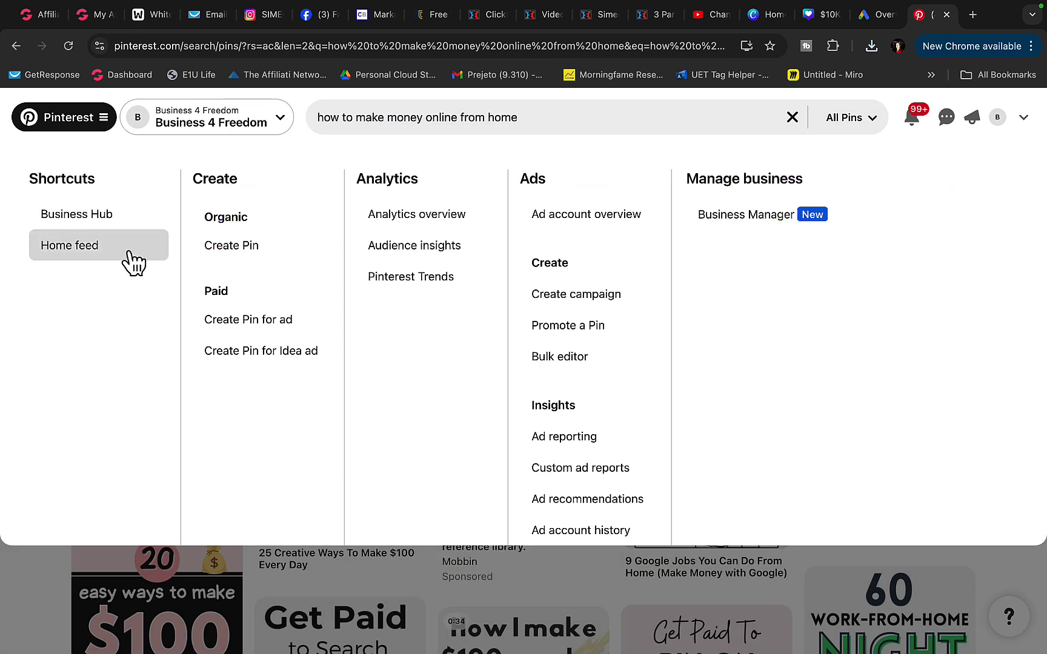
click(223, 248)
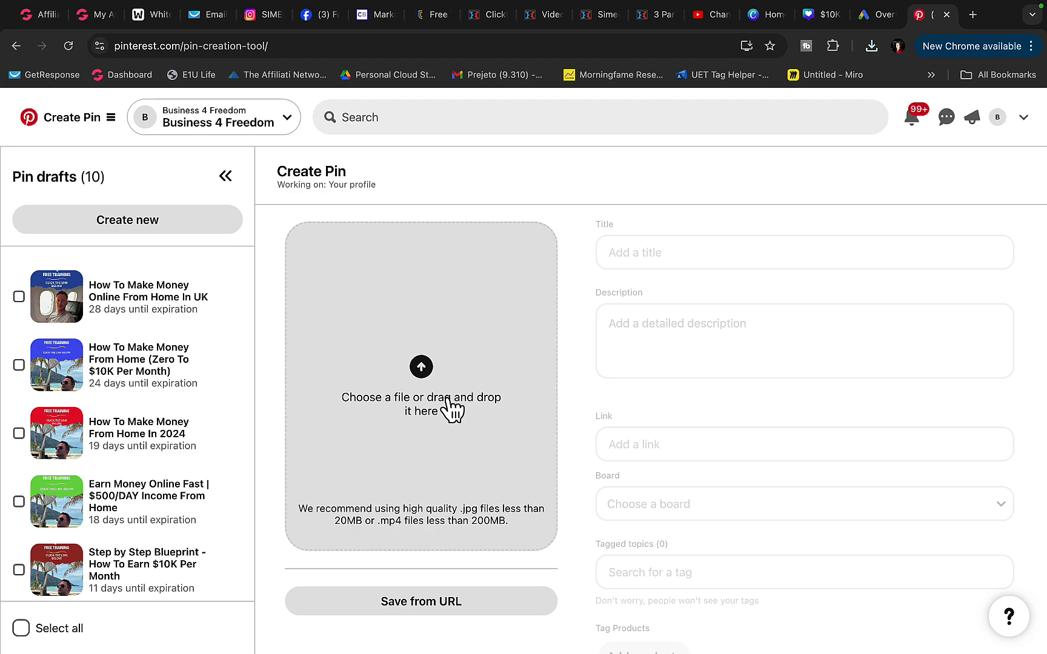
click(421, 368)
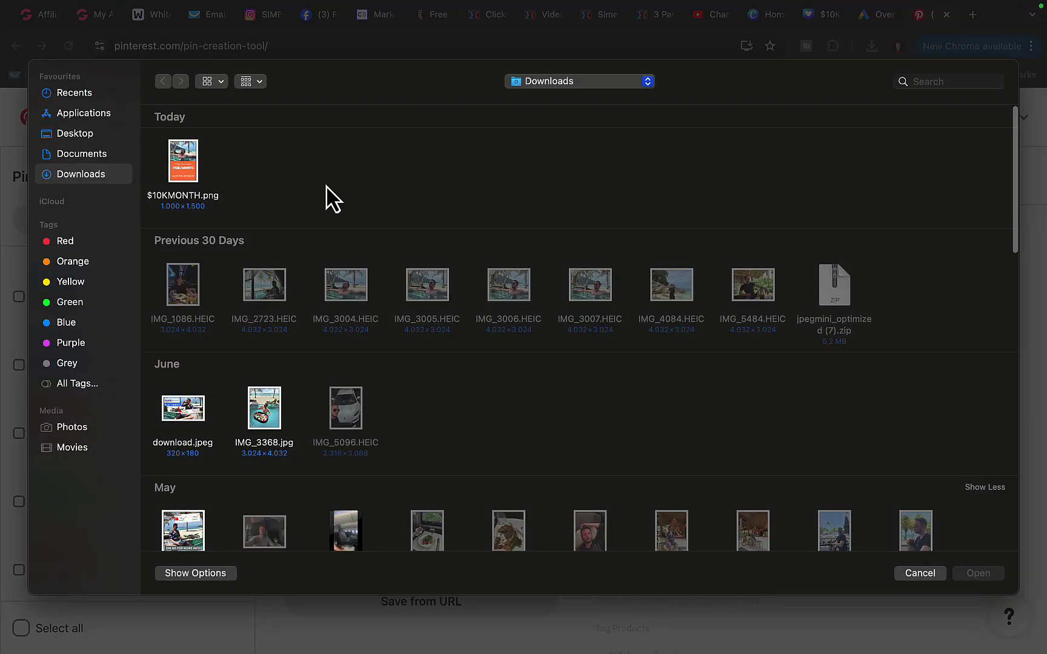
double_click(184, 167)
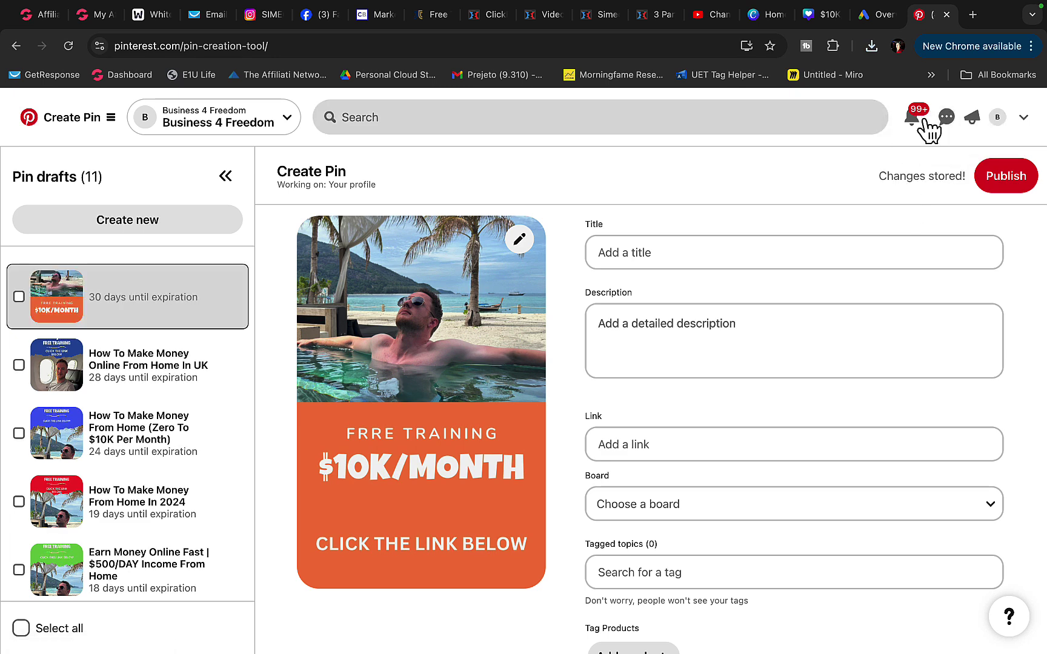
Look up Pinterest's search suggestions for "HOW to earn money" as keyword ideas for the Pin title
click(500, 115)
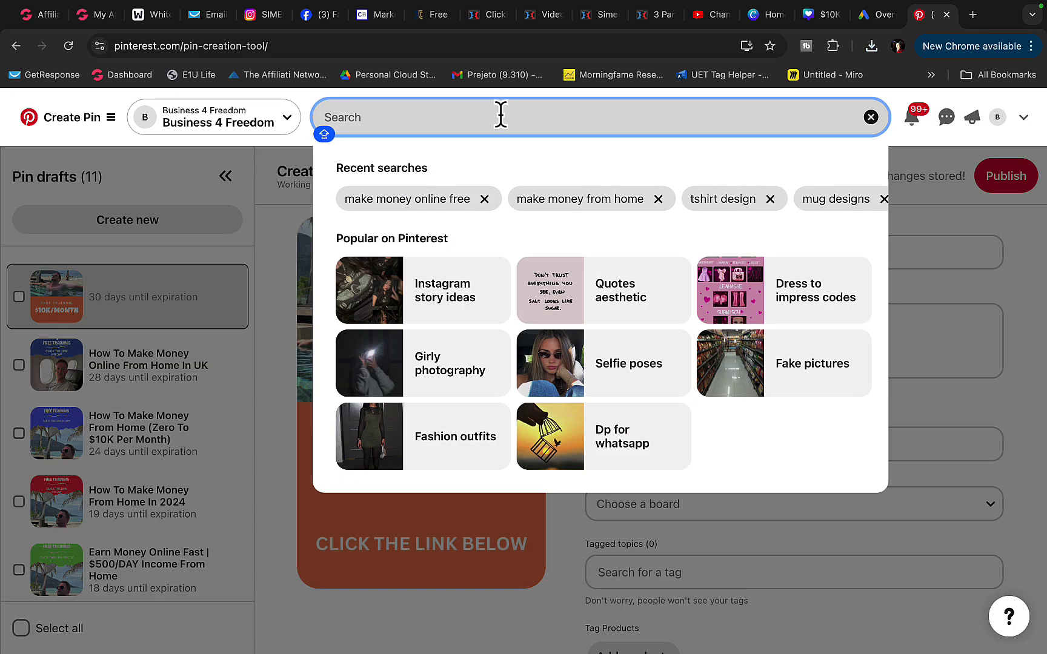
text(HOW TO MA)
key(BackSpace)
key(BackSpace)
key(BackSpace)
key(BackSpace)
key(BackSpace)
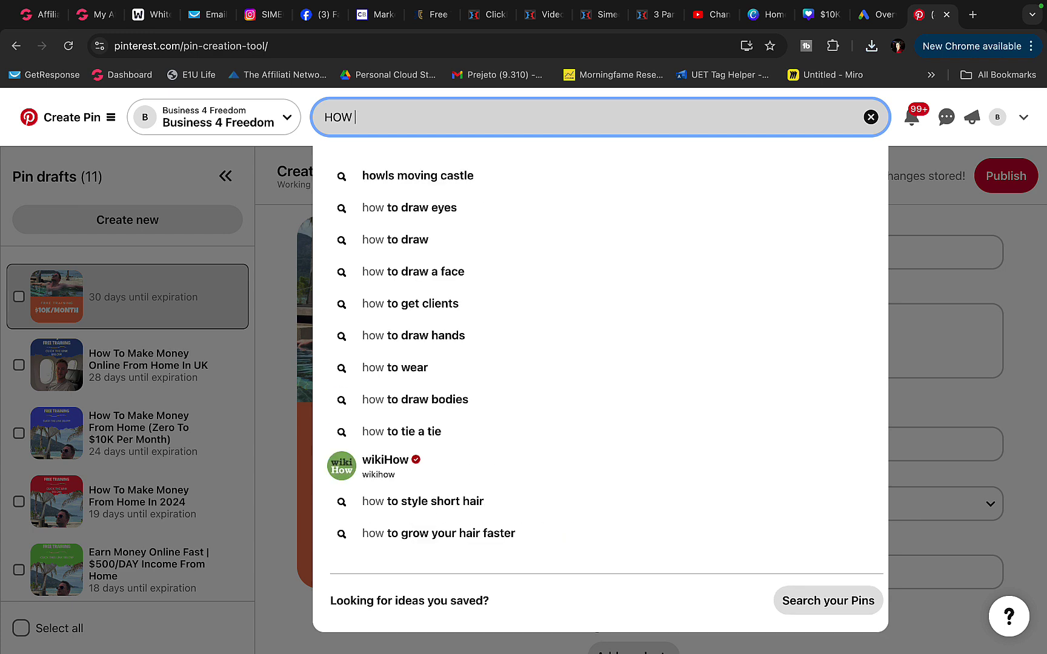
text(to earn moniey)
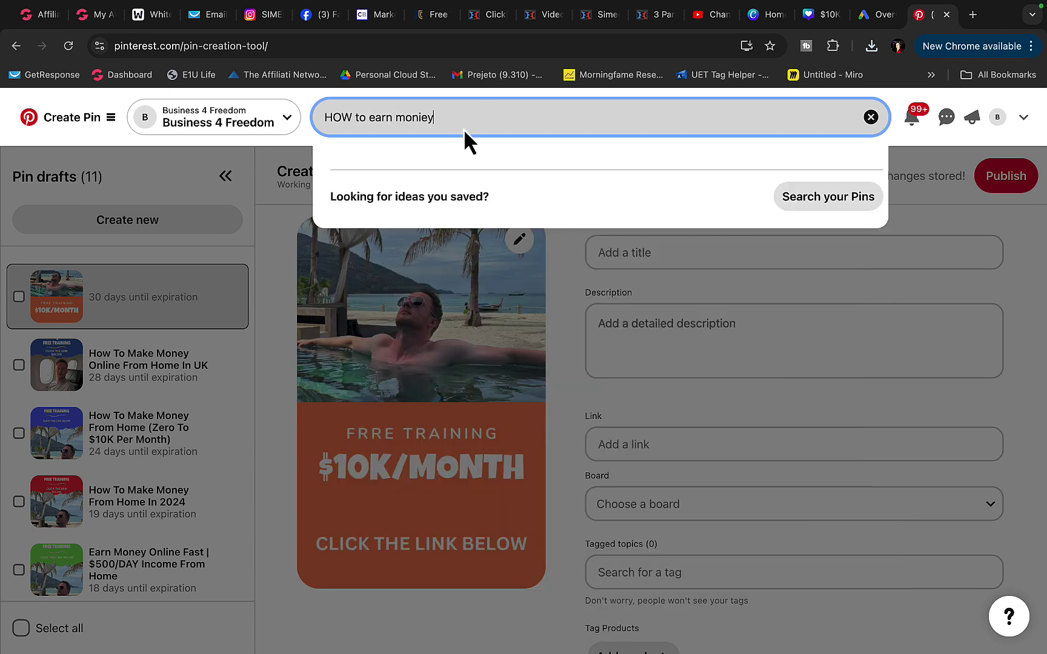
key(BackSpace)
key(BackSpace)
key(BackSpace)
text(e)
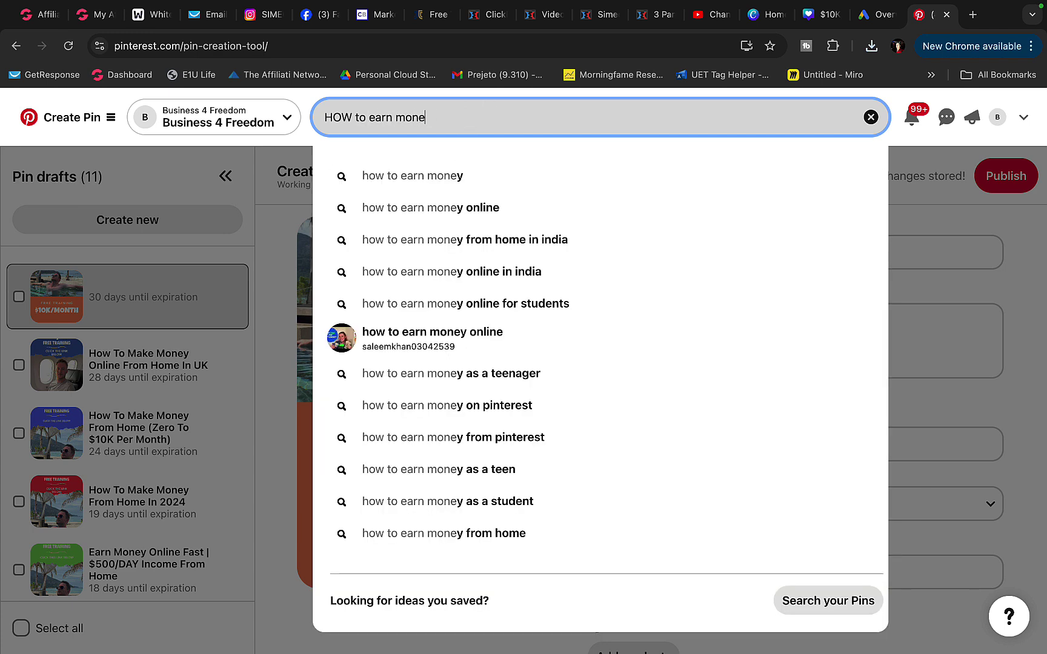
text(y)
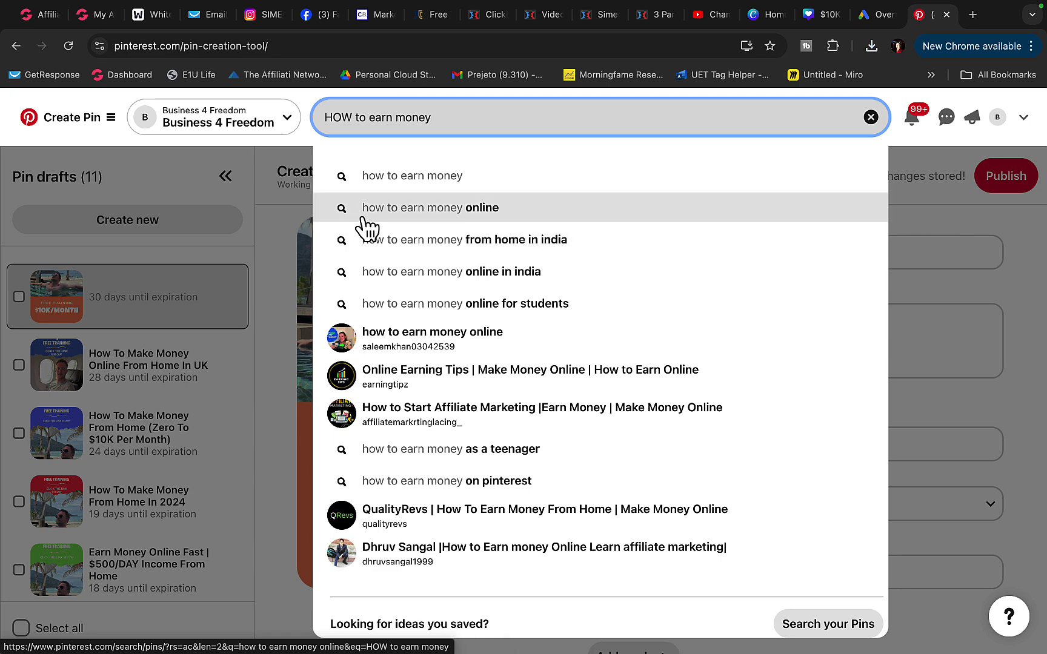
click(944, 246)
Title the Pin "How To Earn Money Online" and describe it as "Free Training! Learn How To Earn $10K Per Month Online, From Your Home. Link Below"
click(719, 260)
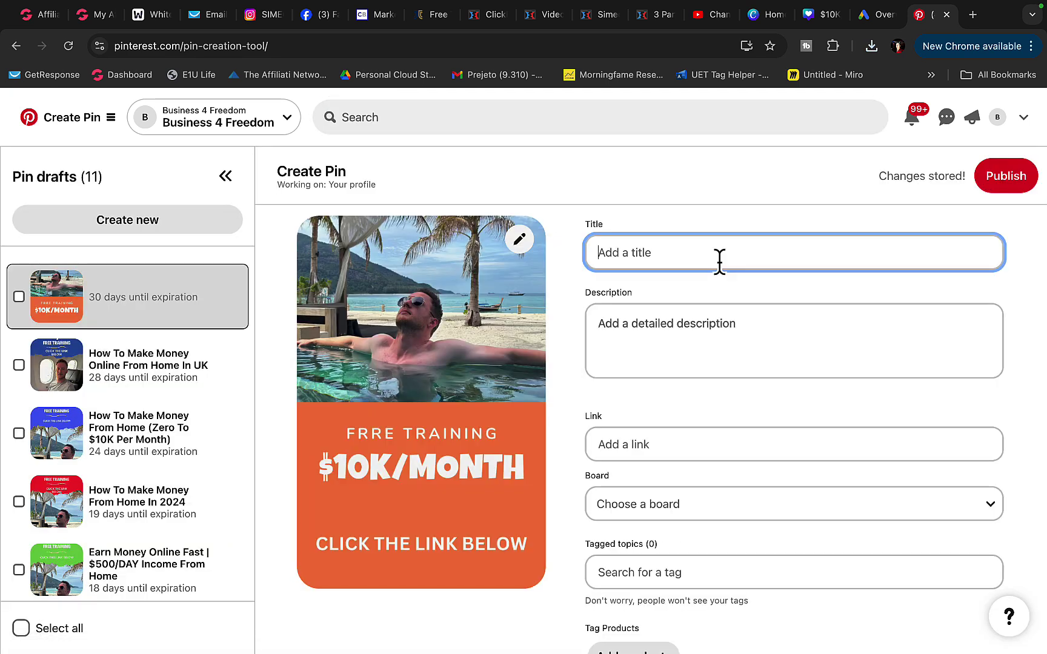
text(How To Earn Money Online)
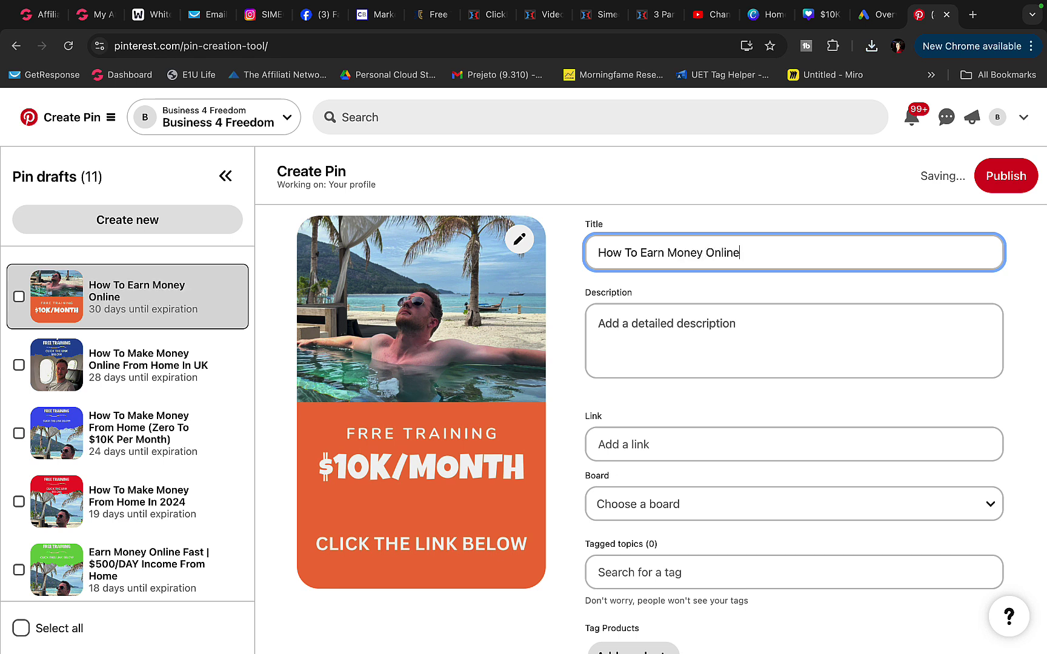
click(796, 344)
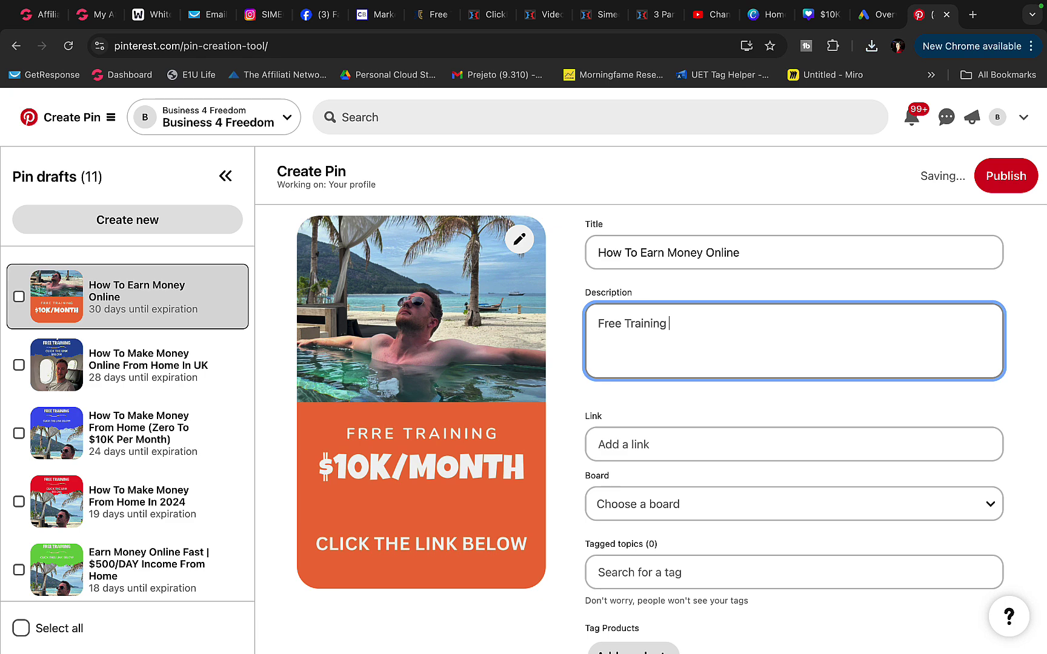
text(Free Training! Learn How To Earn $10)
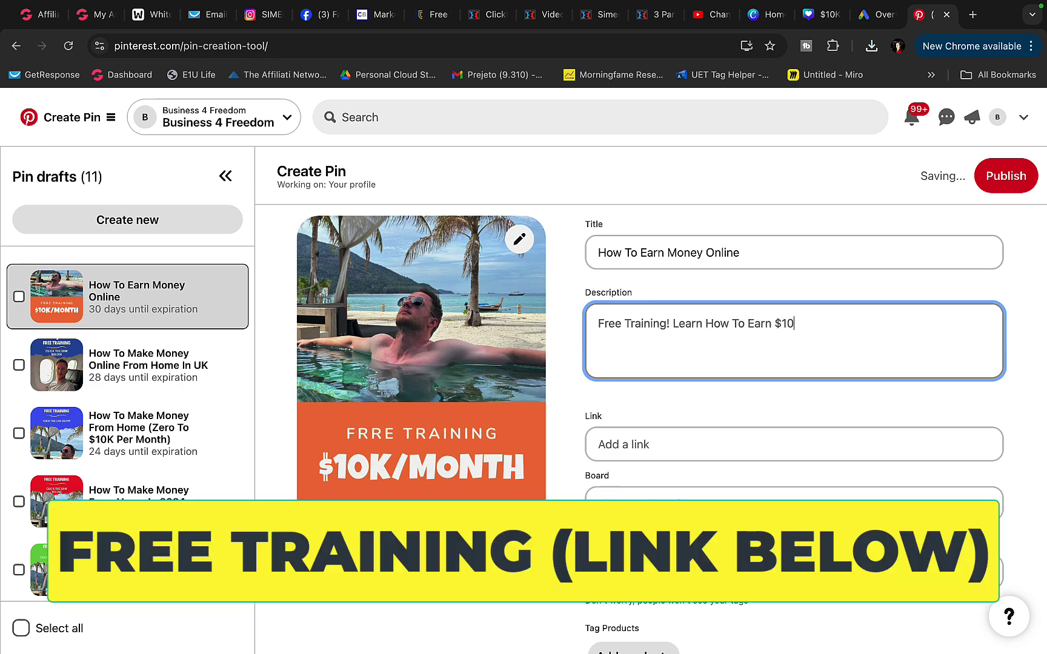
text(K Per Month Online, From Your Home.)
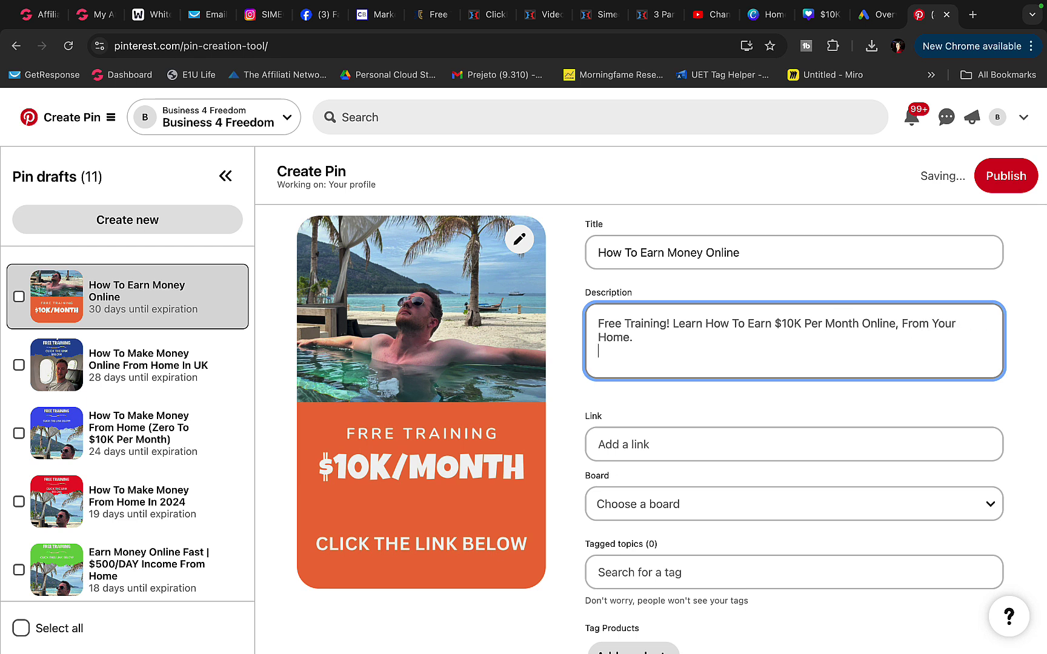
key(Return)
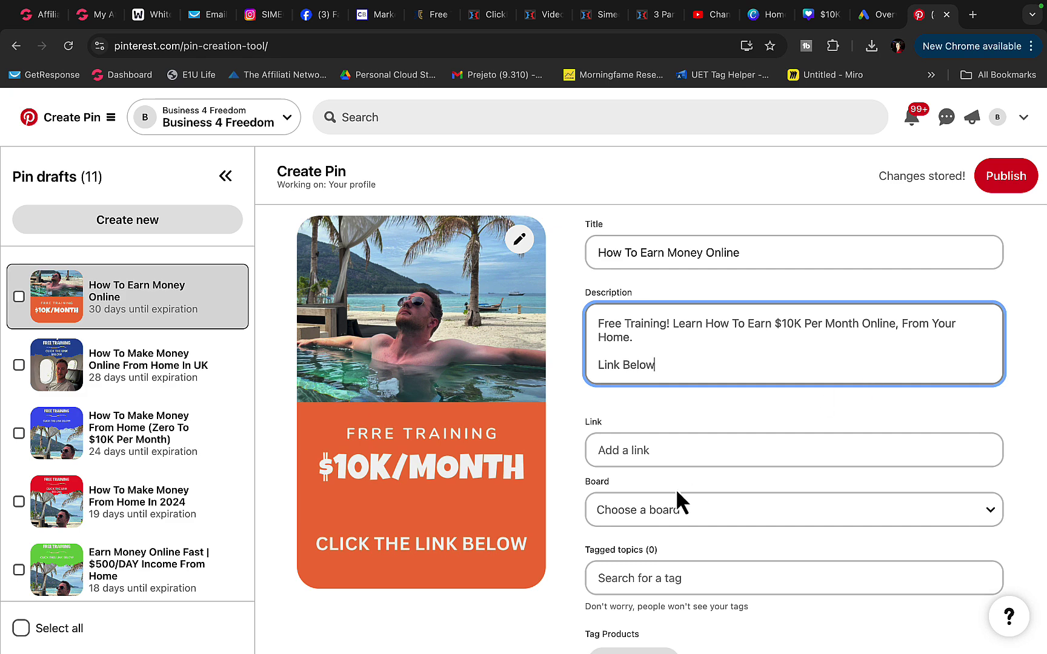
Copy the web address of the "How I Made $37,765 In 3 Months" opt-in page into the Pin's link
key(Tab)
click(675, 13)
click(516, 45)
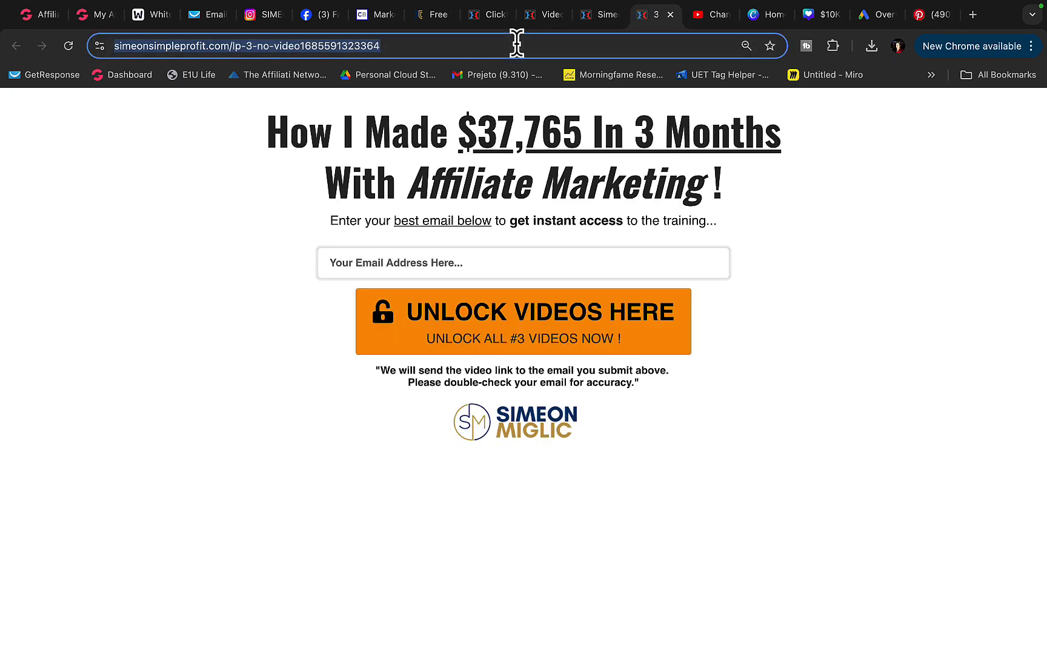
key(super+c)
click(933, 14)
key(super+v)
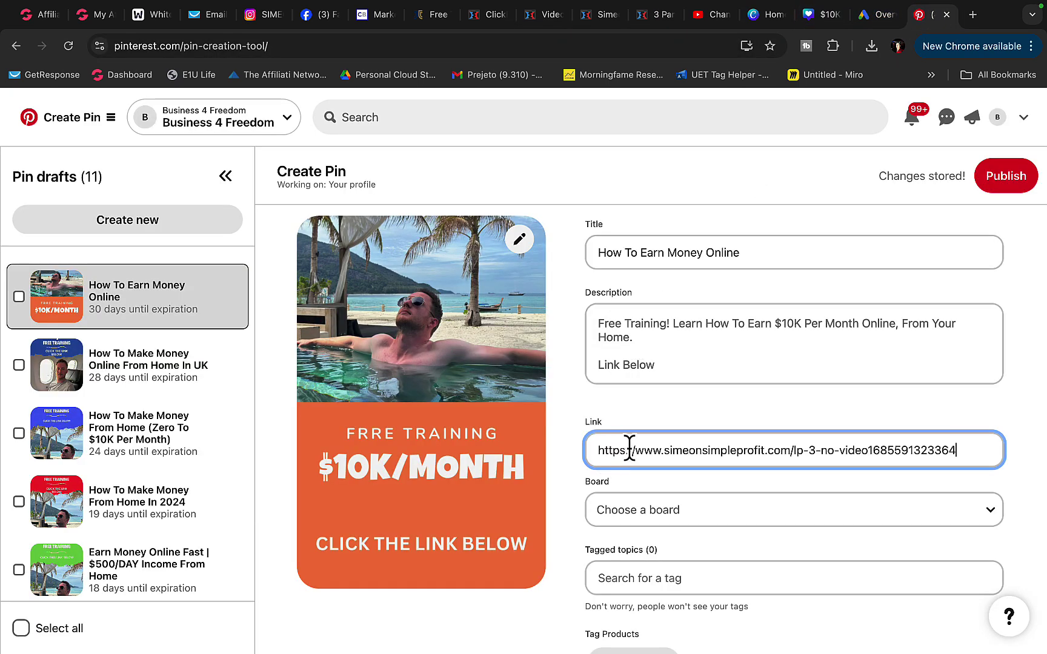
Go to the Pin's tagged topics and open the tag search for entry
scroll(650, 385, down, 2)
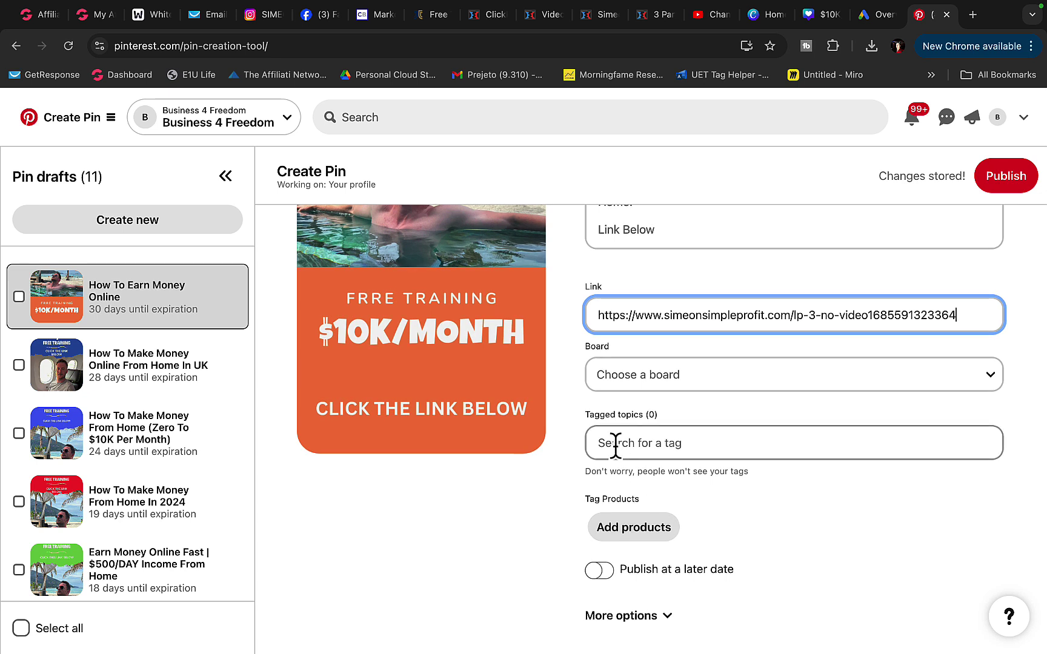
drag(595, 415, 621, 416)
click(639, 458)
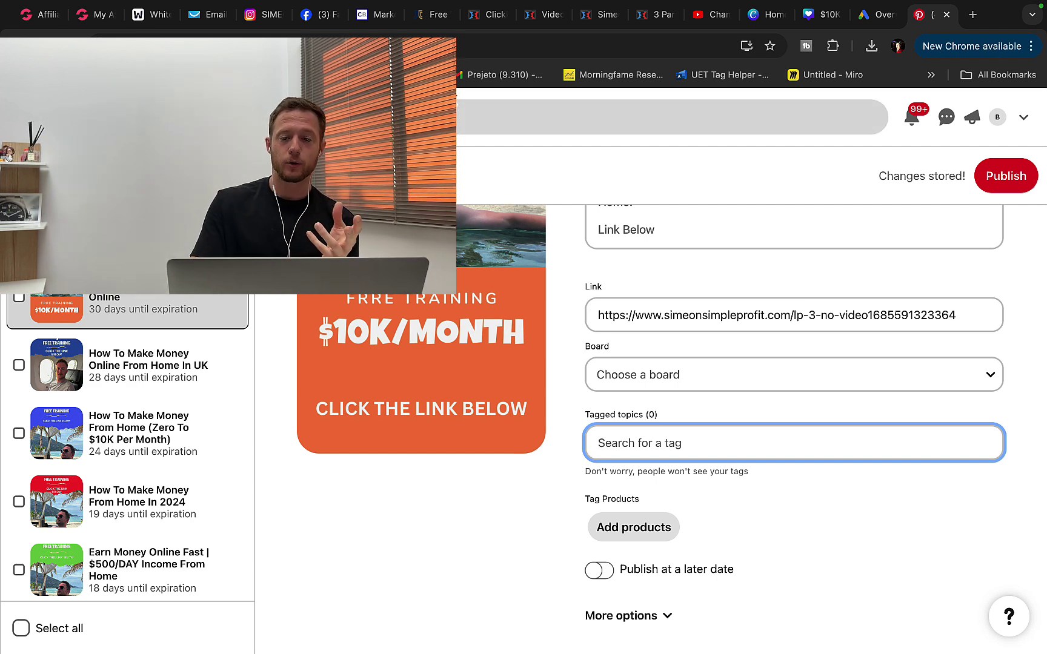
click(600, 16)
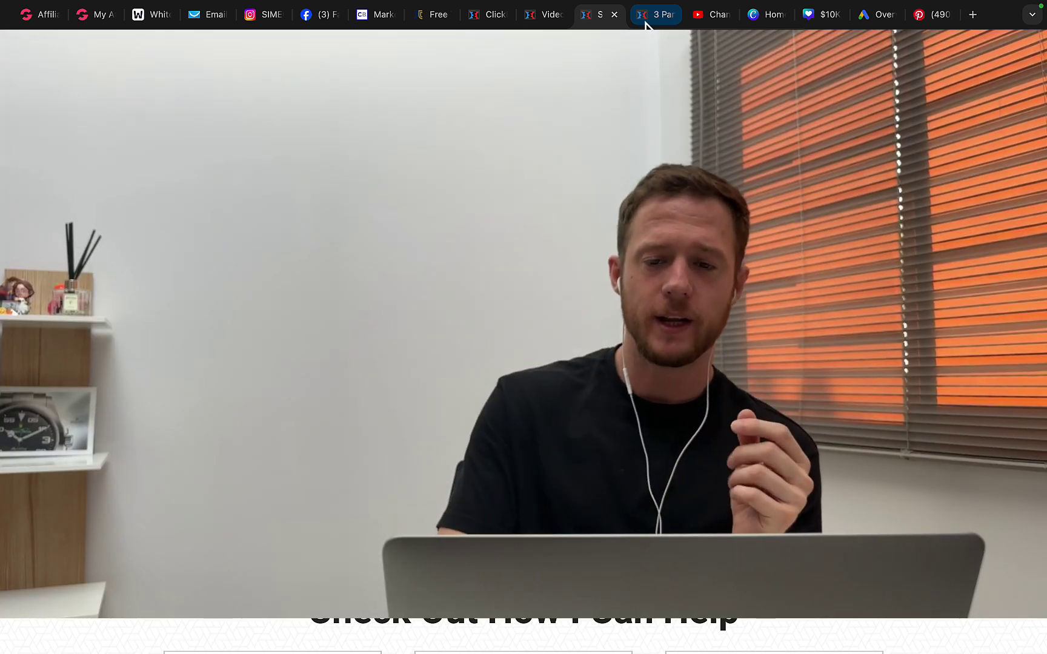
click(878, 22)
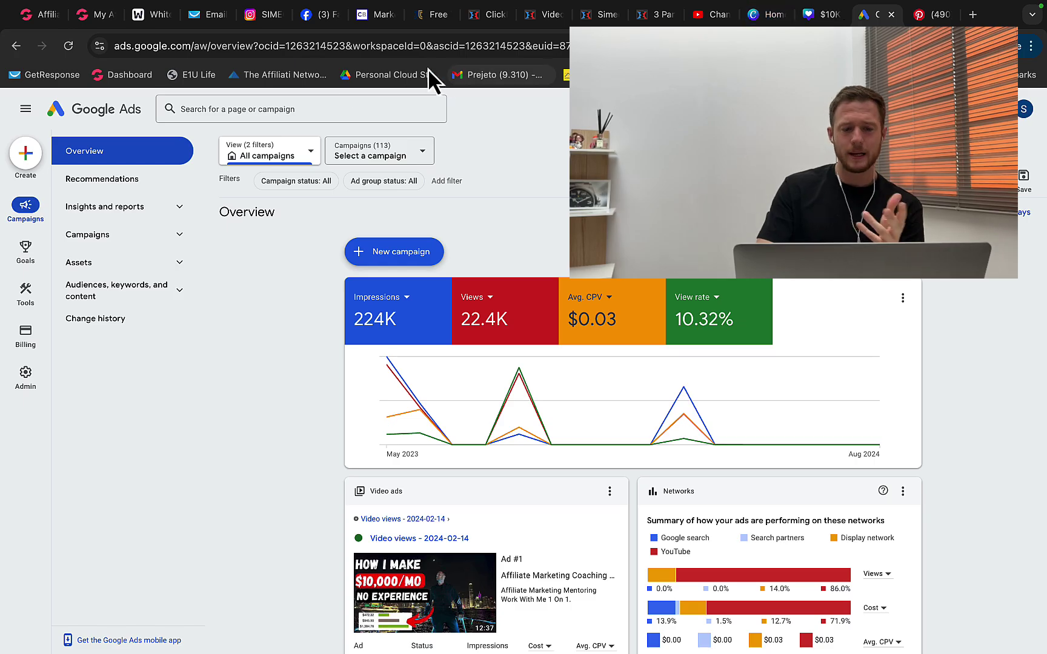
Switch to the Facebook page, browse its posts for lifestyle photos and open the May 22 post's pool villa photo
click(311, 23)
scroll(315, 278, down, 10)
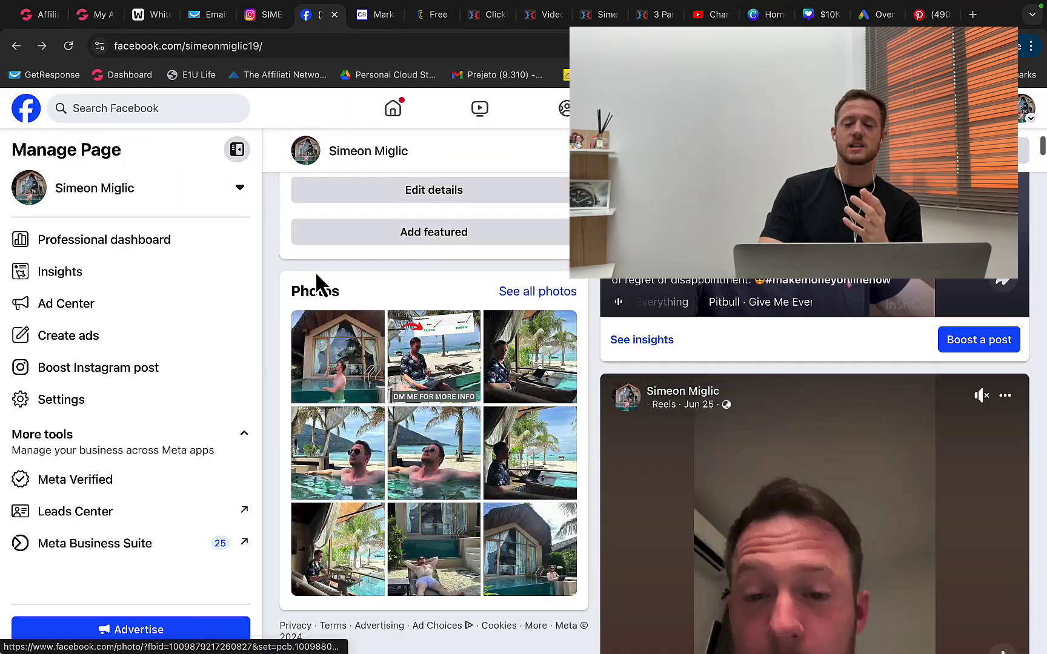
scroll(315, 271, down, 20)
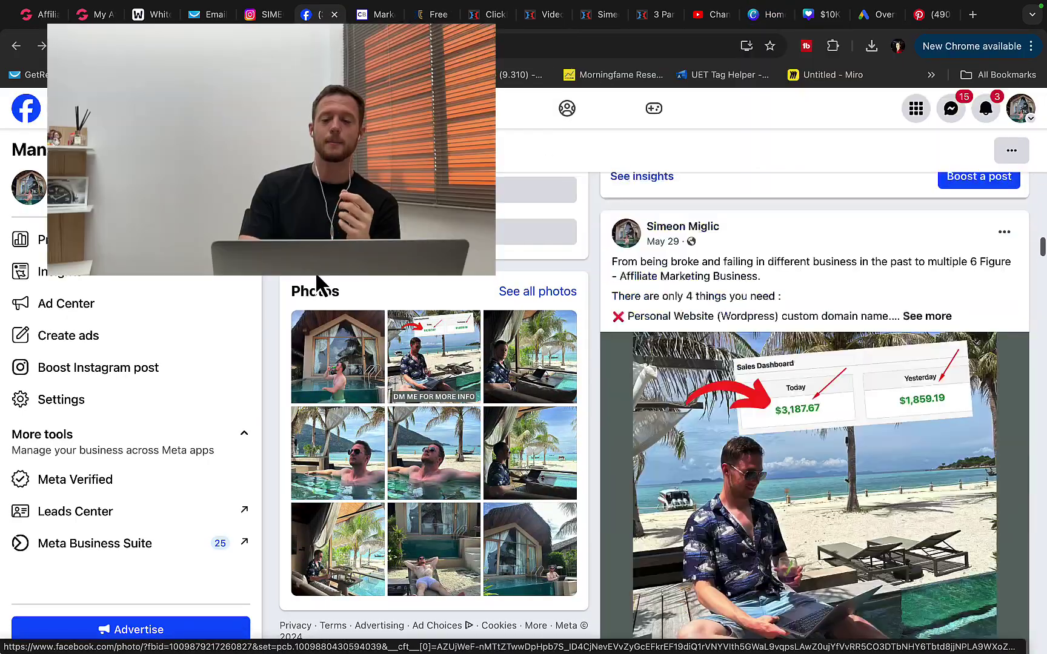
scroll(315, 271, up, 5)
scroll(315, 271, down, 15)
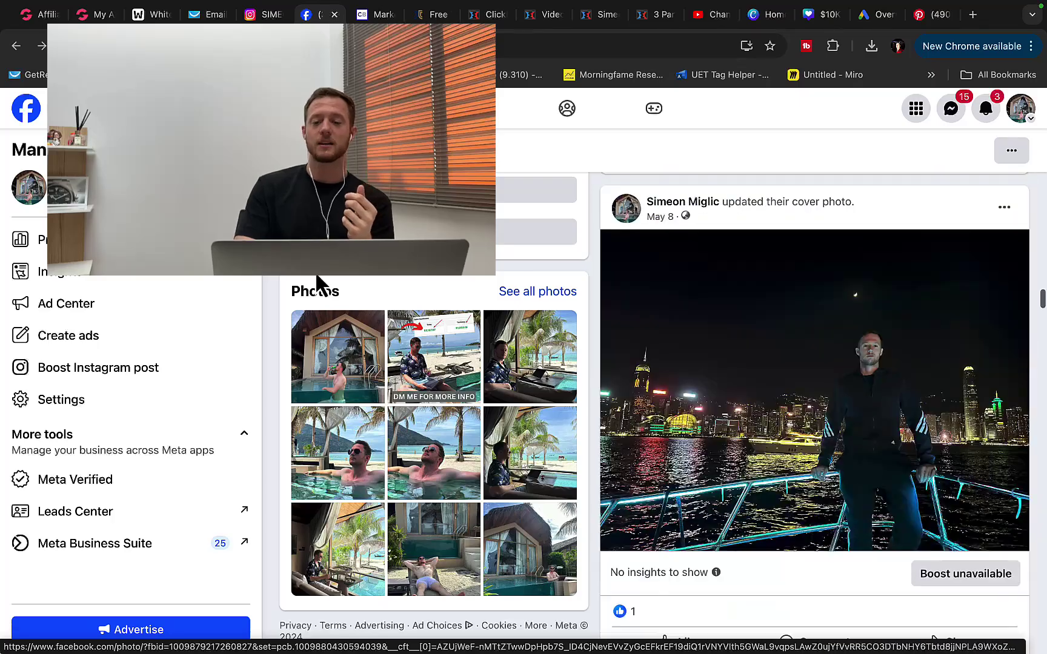
scroll(310, 278, down, 10)
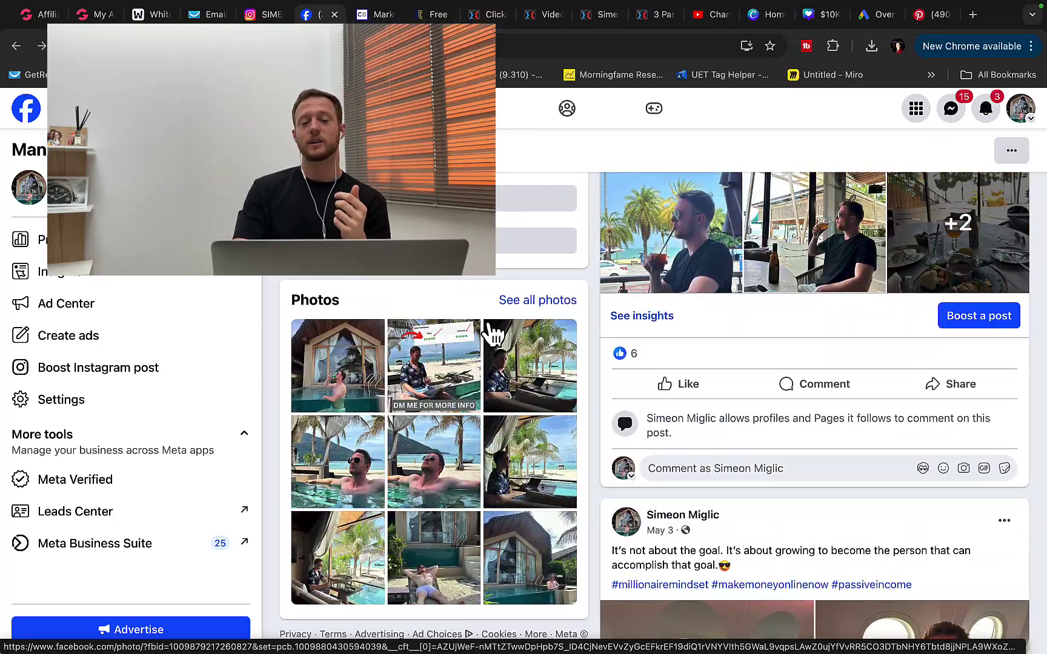
scroll(483, 325, up, 8)
scroll(647, 327, up, 6)
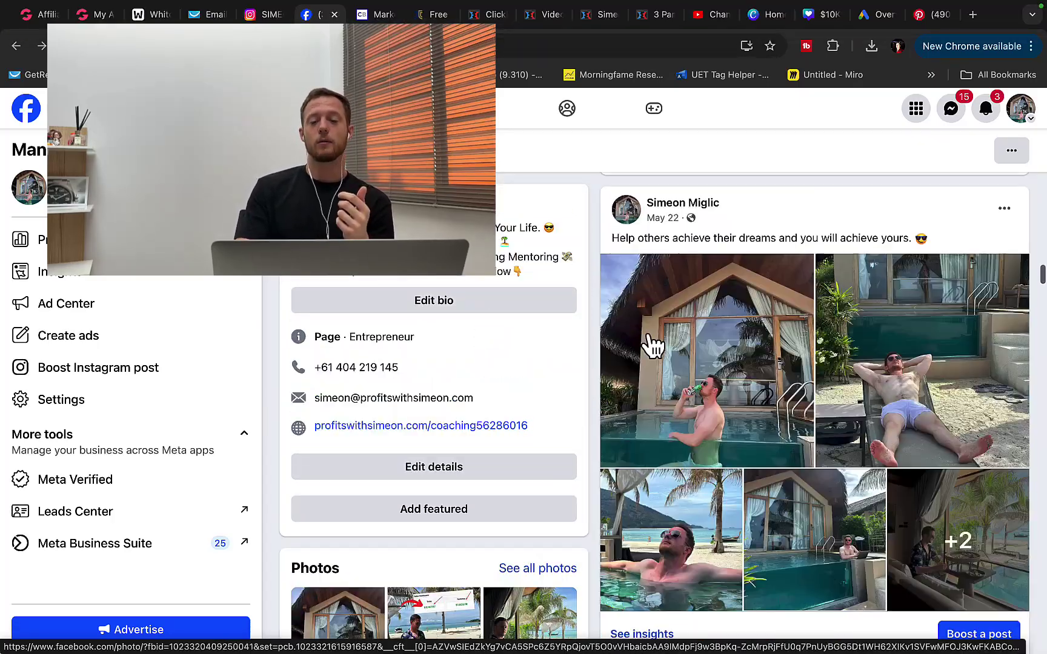
click(648, 342)
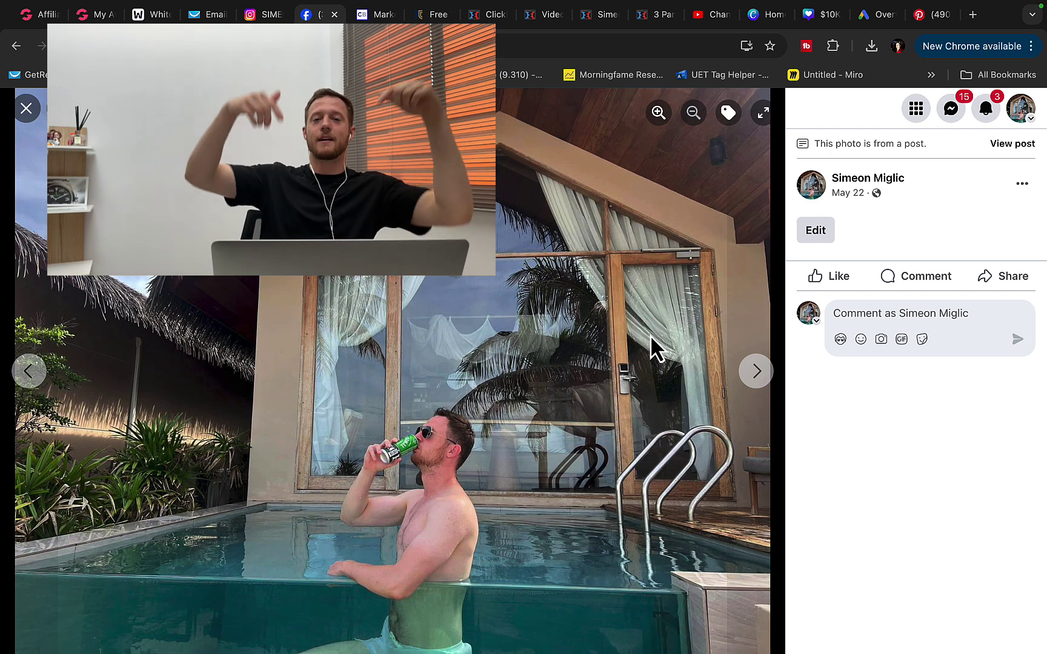